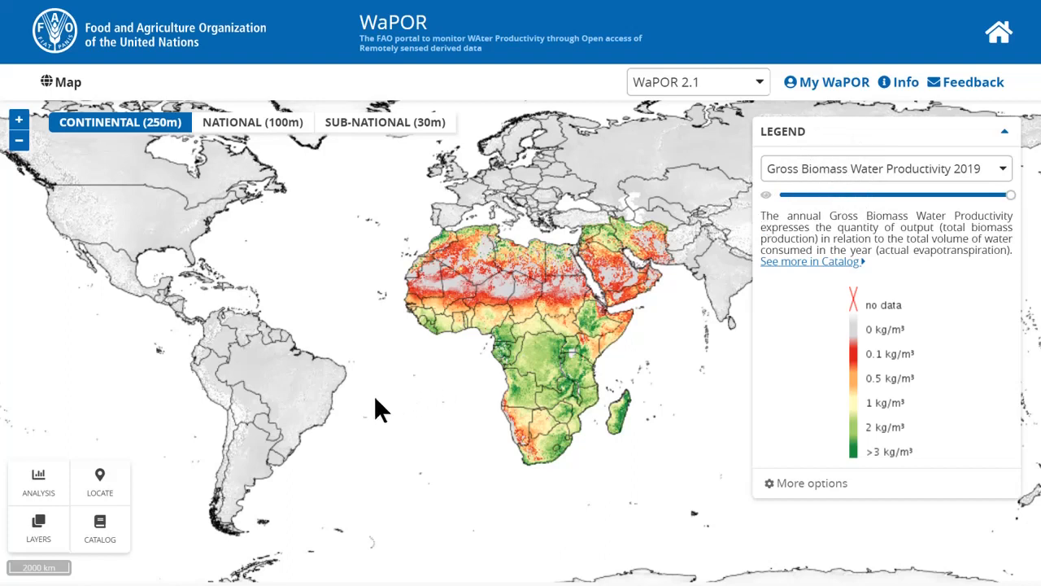
Switch the map layer theme to Actual EvapoTranspiration and Interception (Monthly) and close the layer settings
click(35, 553)
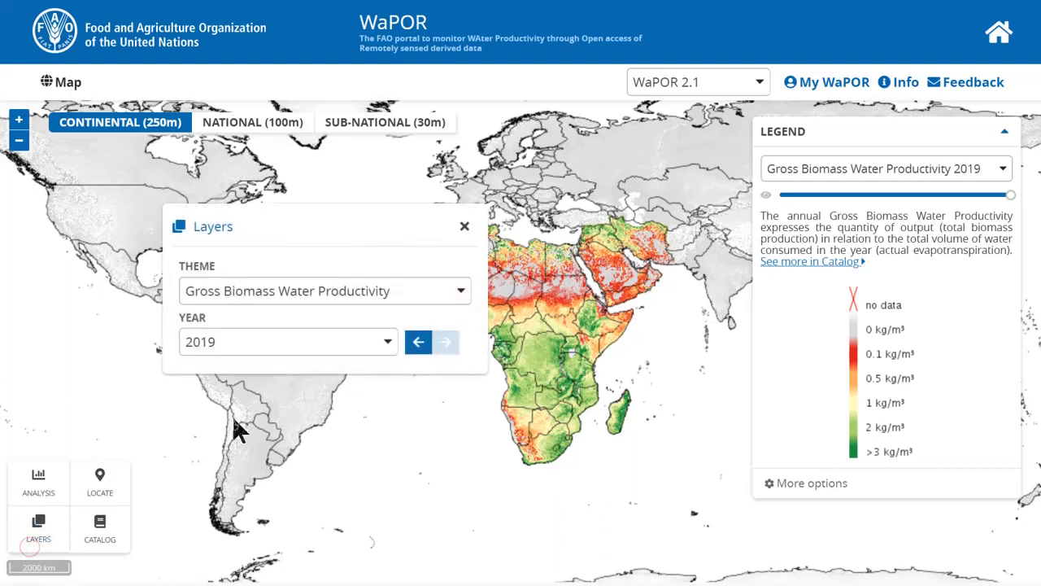
click(299, 303)
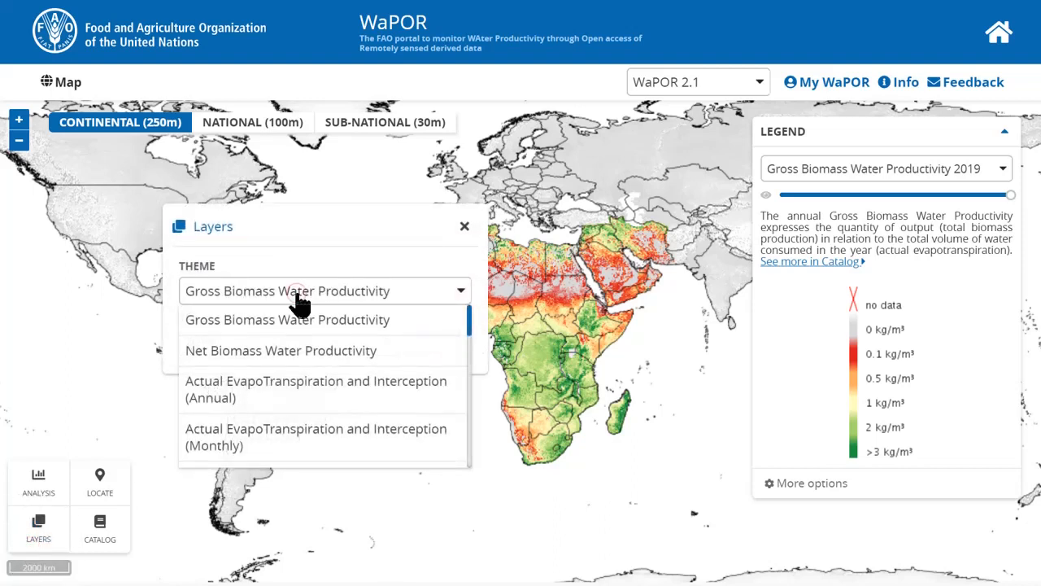
click(260, 443)
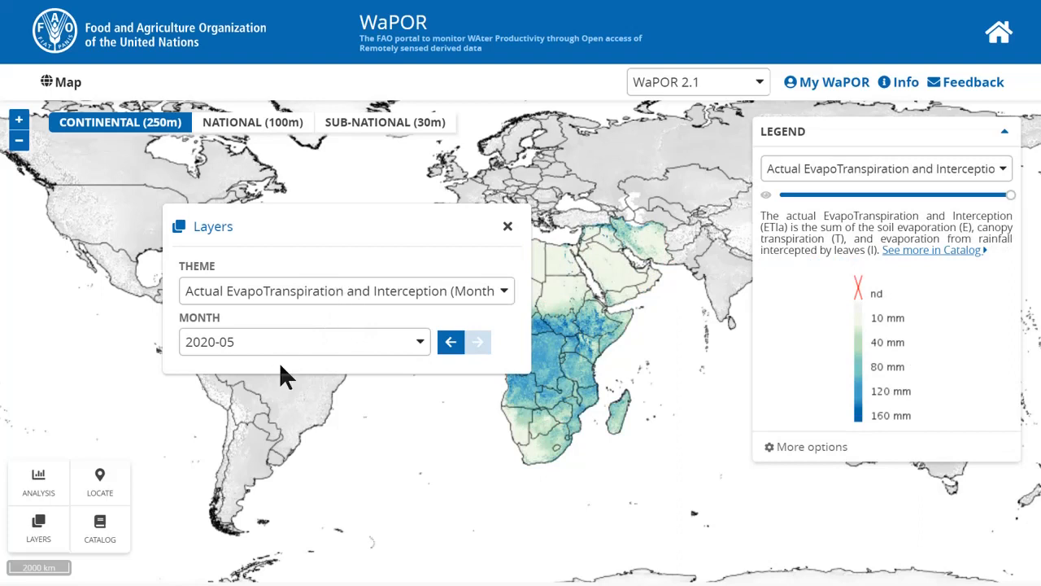
click(507, 227)
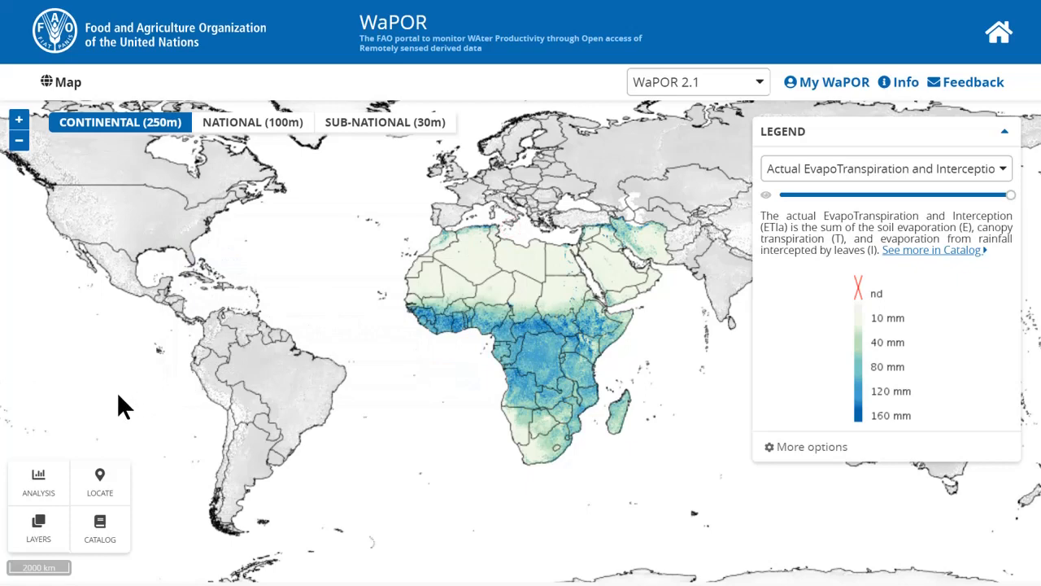
Start a new analysis with the Point Time Series operation
click(39, 501)
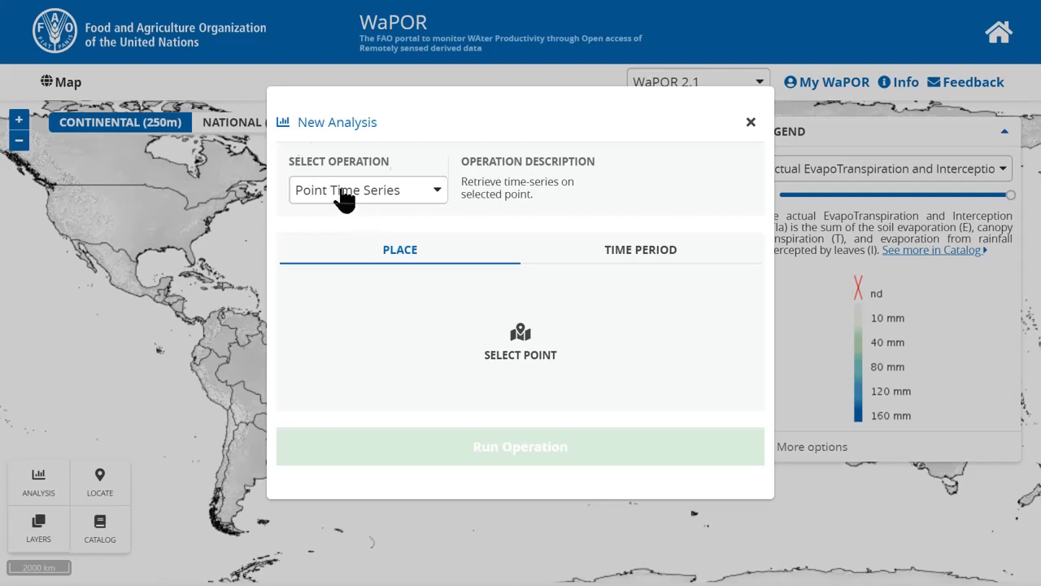
click(344, 199)
click(342, 216)
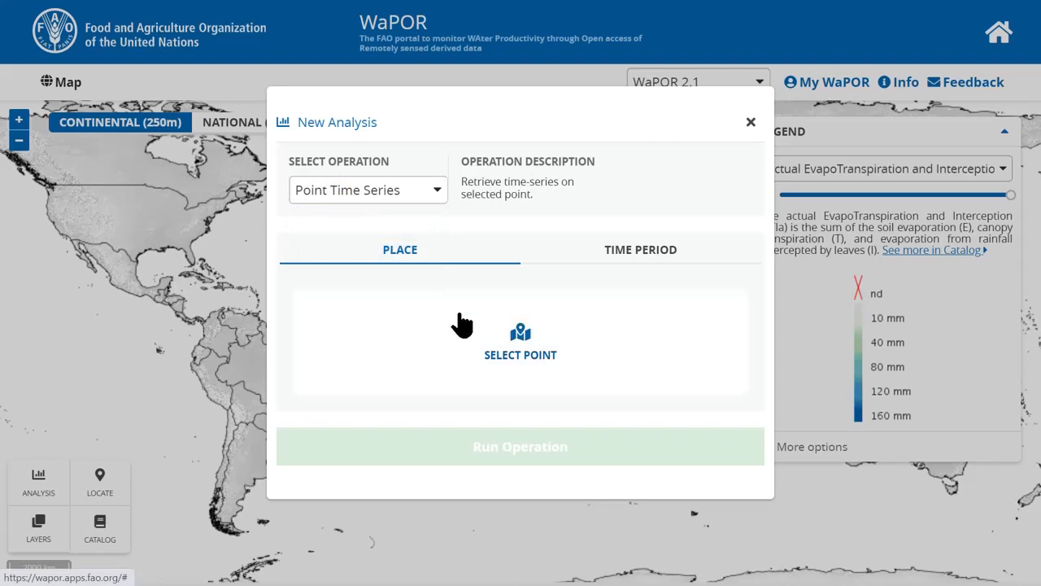
Set the analysis place to a new point at coordinates 14.0083, -6.0724
click(497, 356)
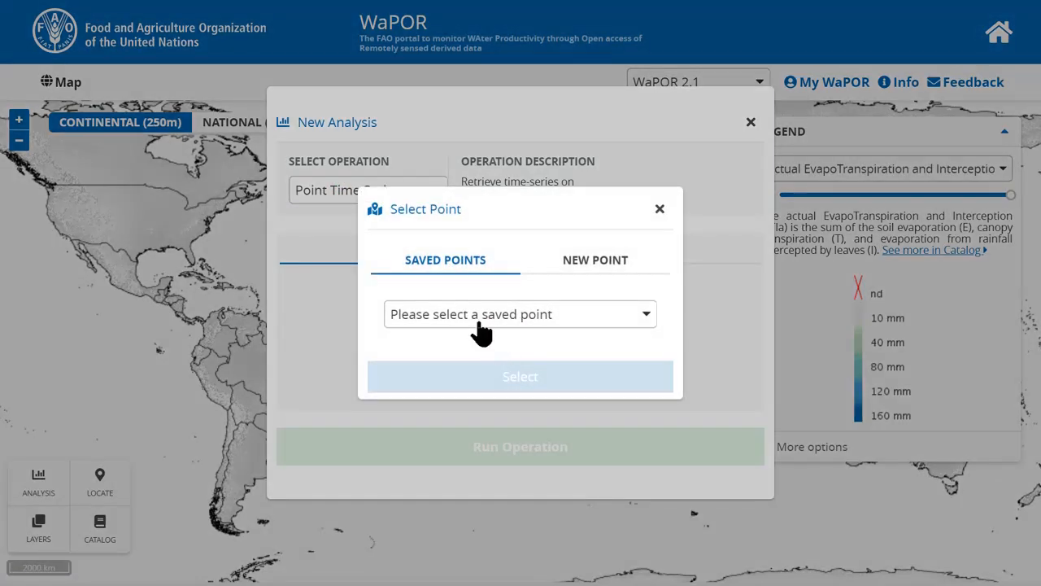
click(476, 319)
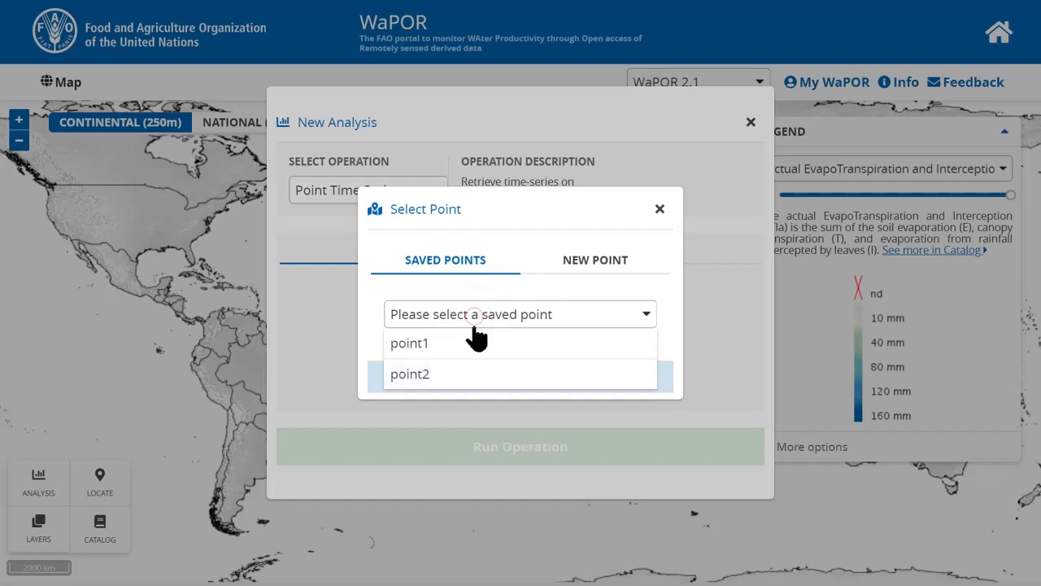
click(498, 317)
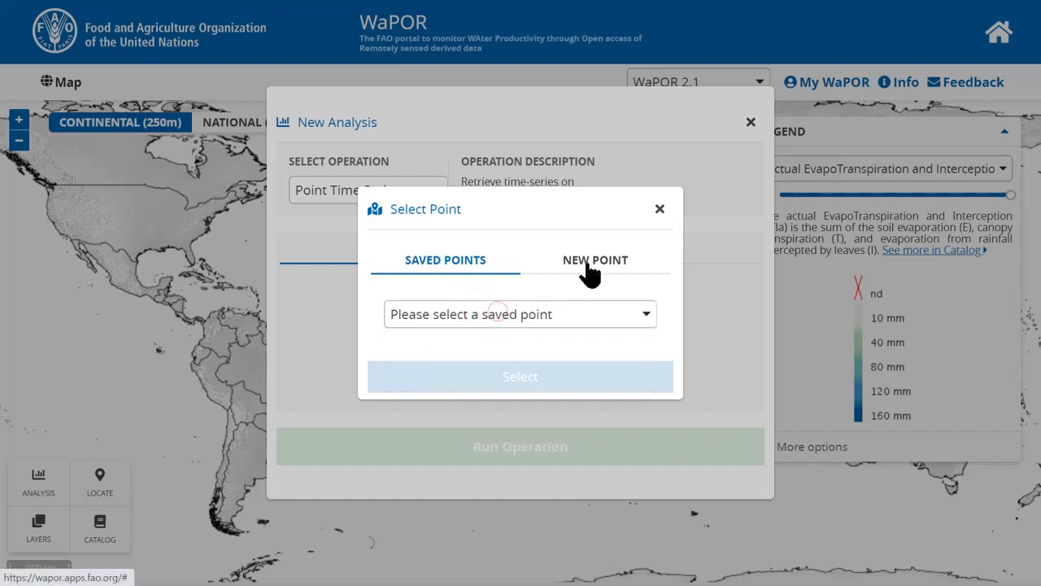
click(591, 262)
click(591, 268)
click(454, 337)
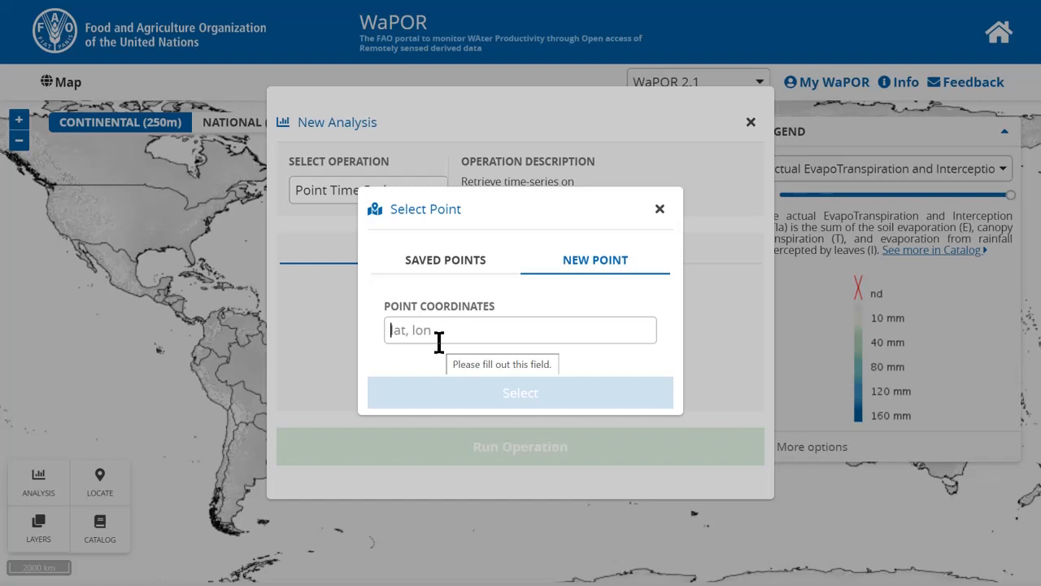
text(14.0083, -6.0724)
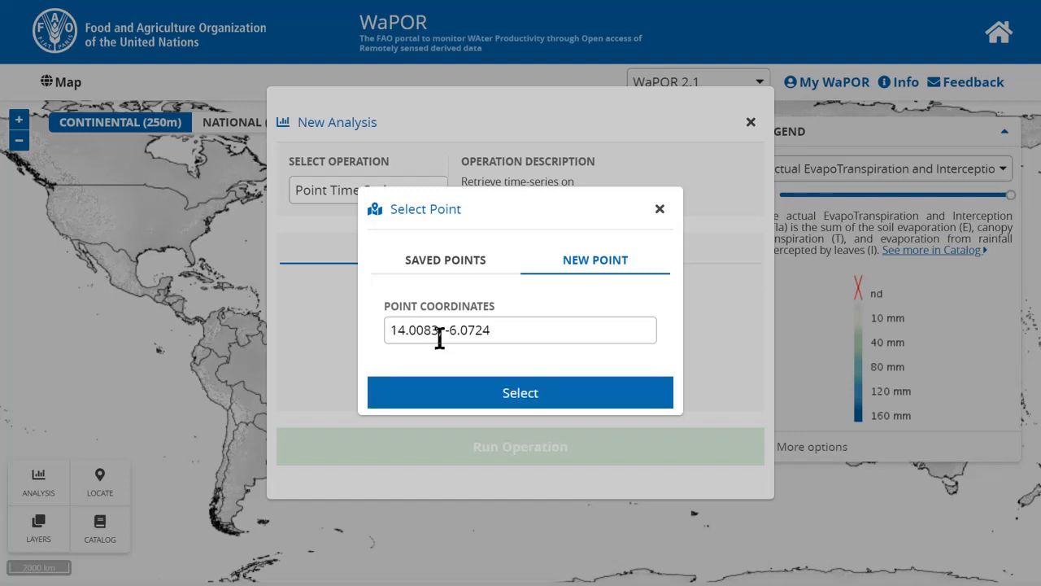
click(472, 393)
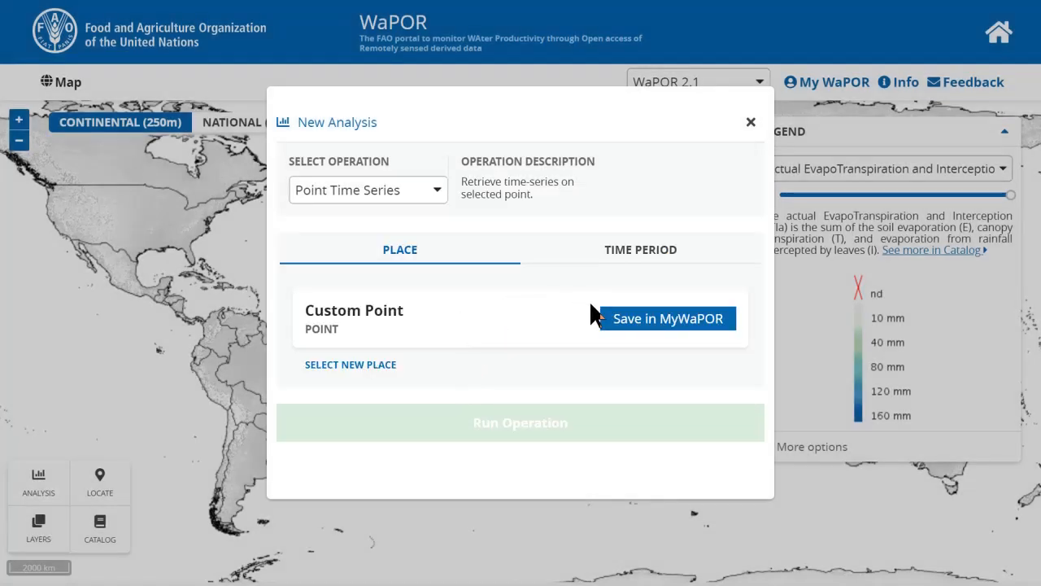
Save the custom point in MyWaPOR under the name point3
click(651, 329)
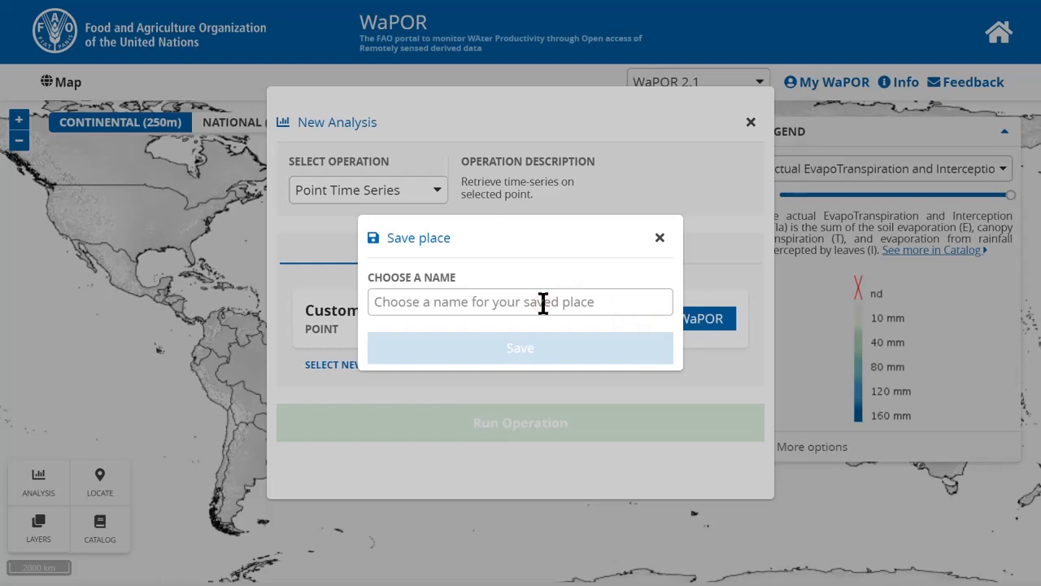
text(point3)
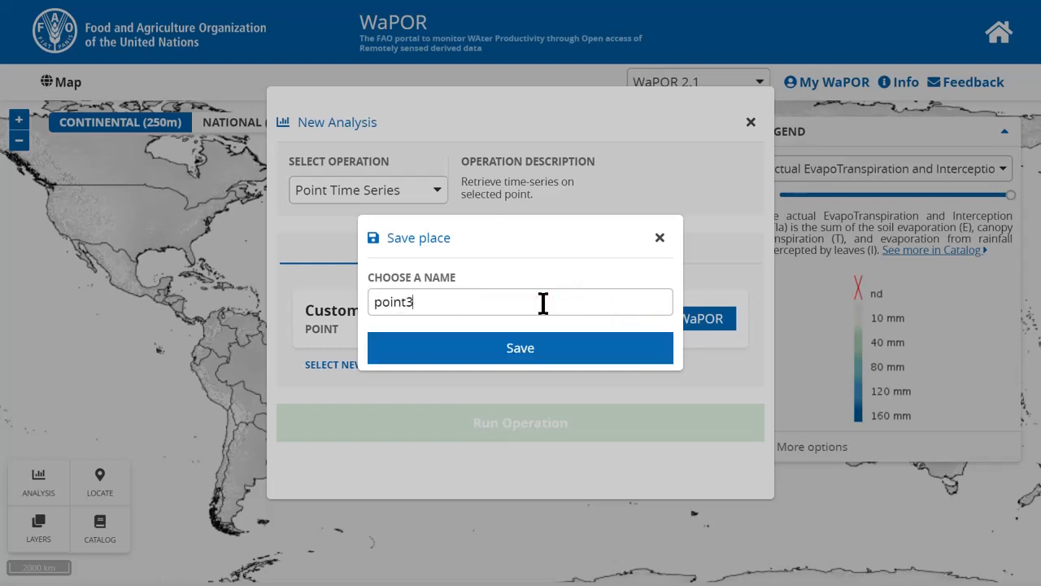
click(493, 350)
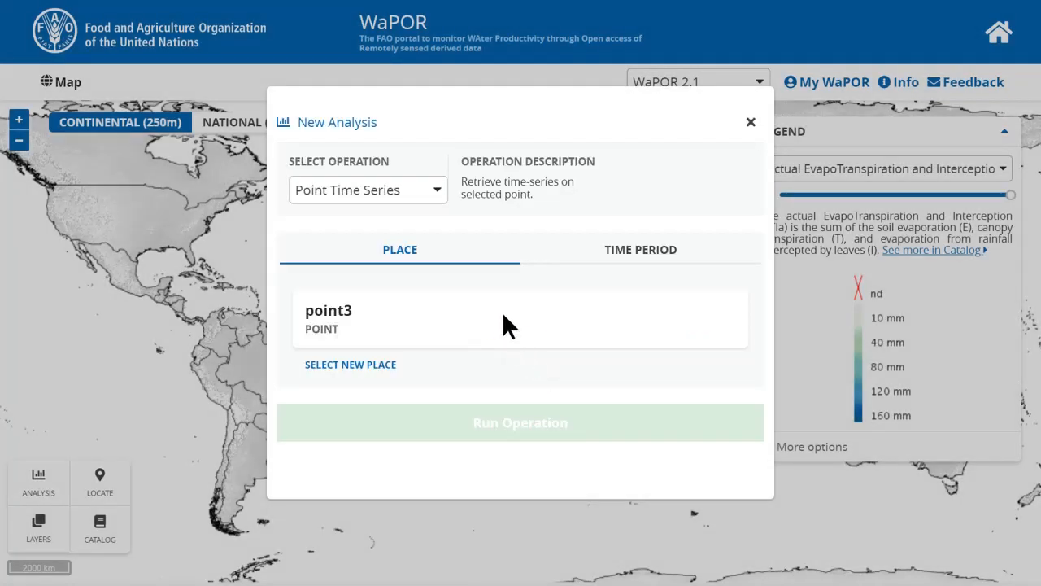
Set the analysis time period from 1/1/2009 to 31/12/2010
click(611, 257)
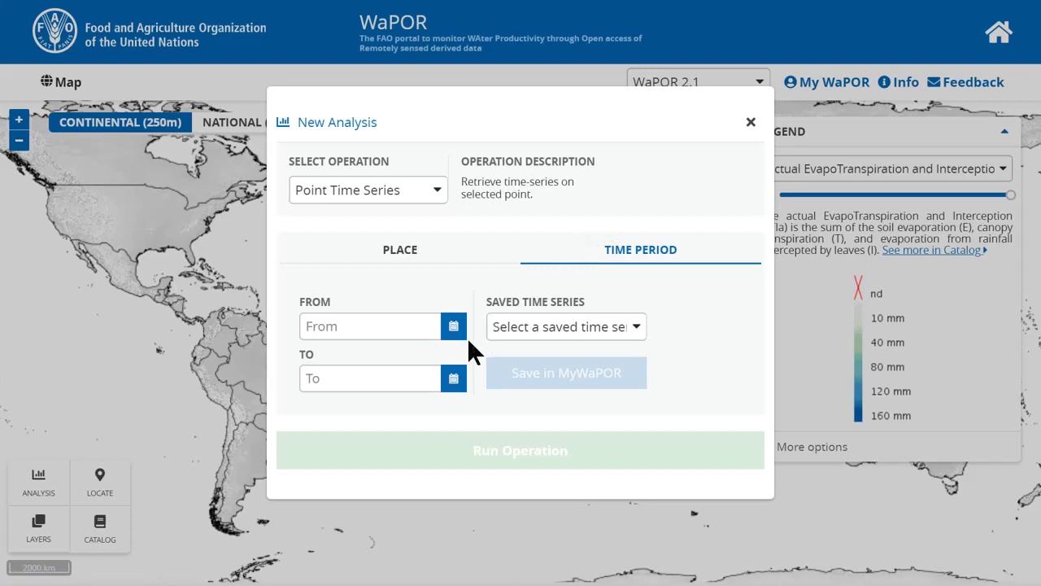
click(398, 321)
text(1)
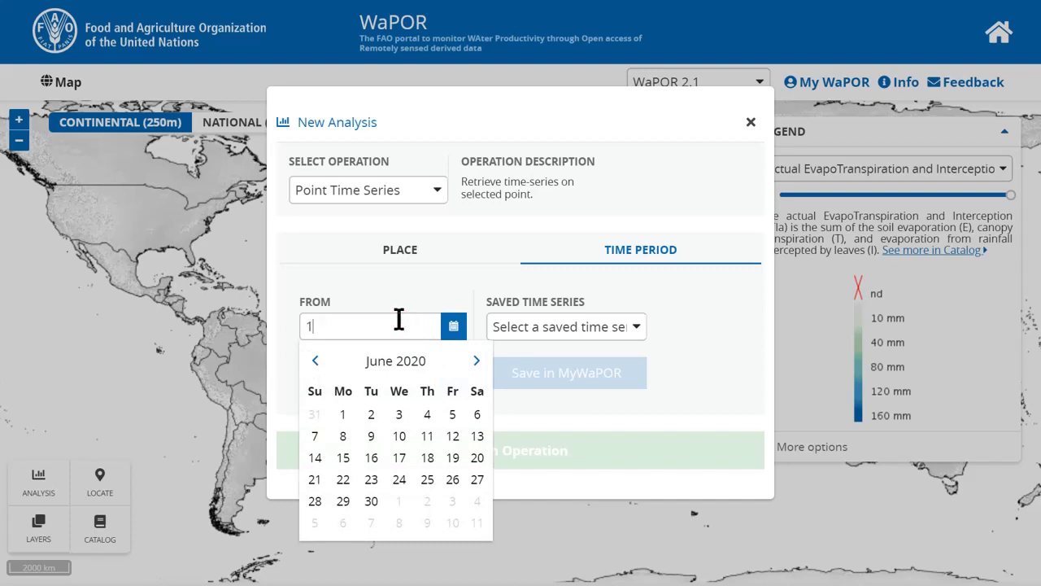
text(/1/2009)
key(Tab)
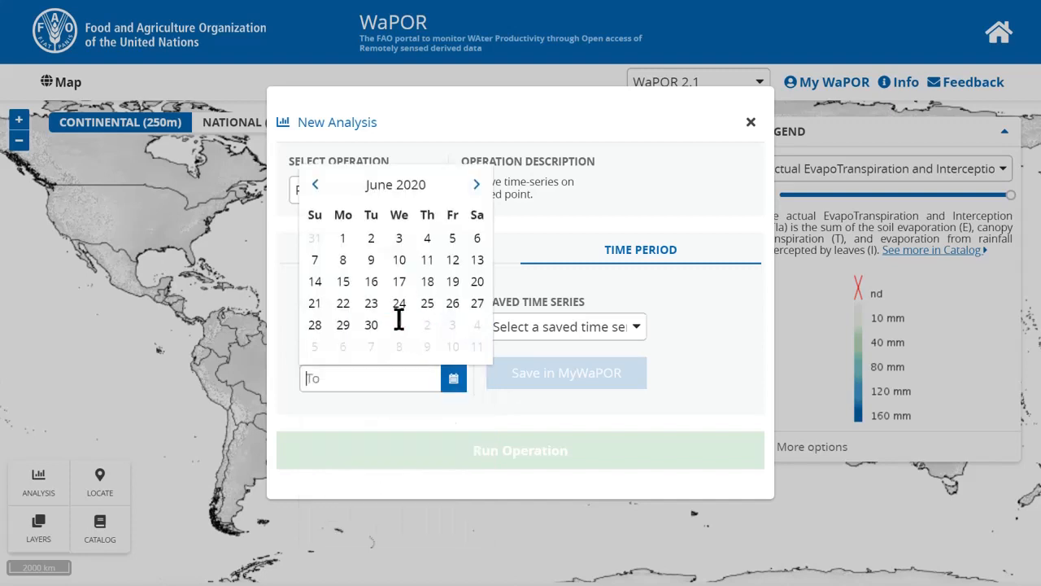
text(31/12/2010)
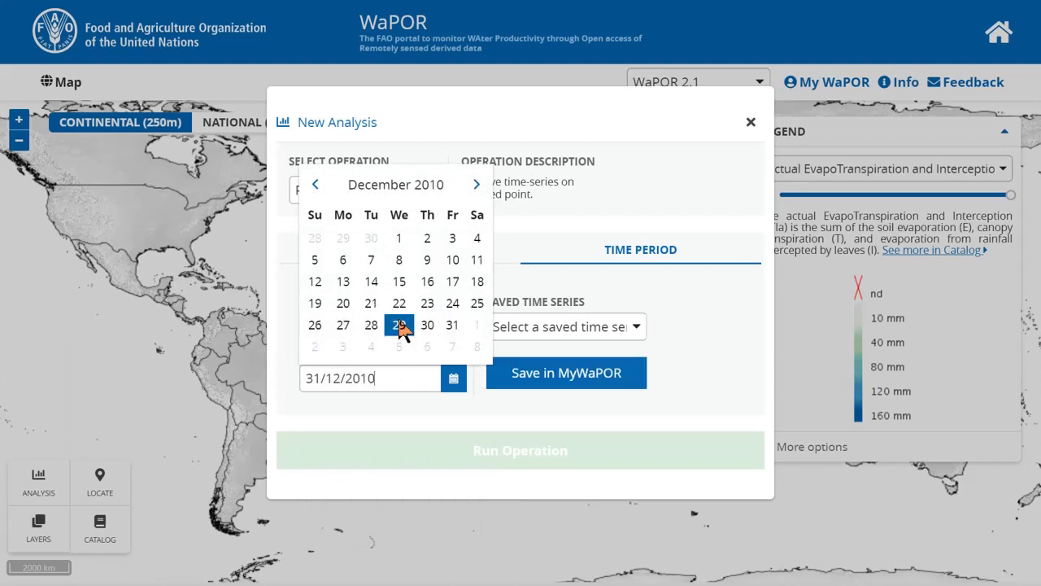
click(555, 401)
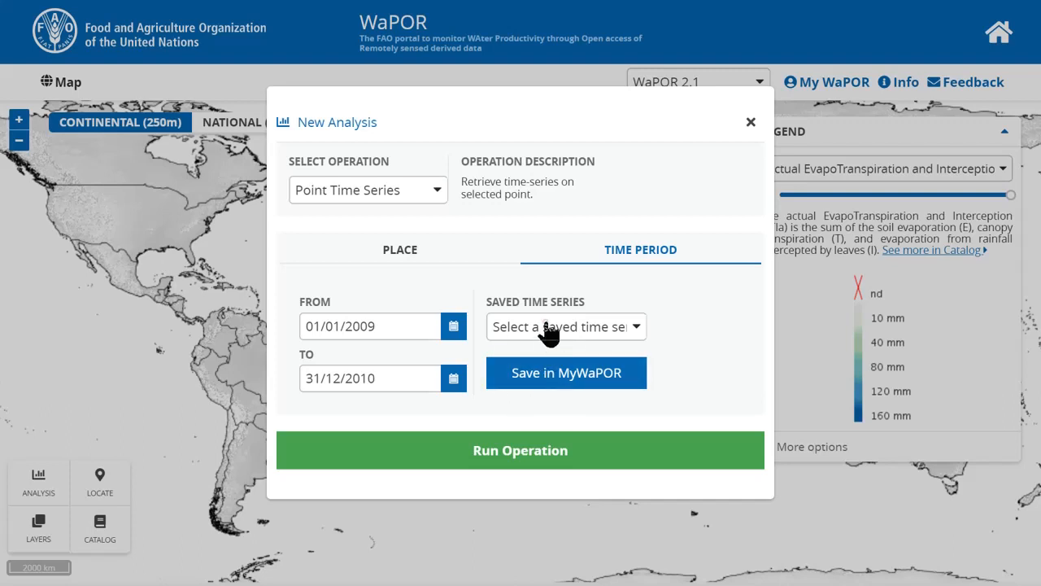
Save the time period in MyWaPOR as a time series named period2
click(547, 329)
click(547, 328)
click(539, 376)
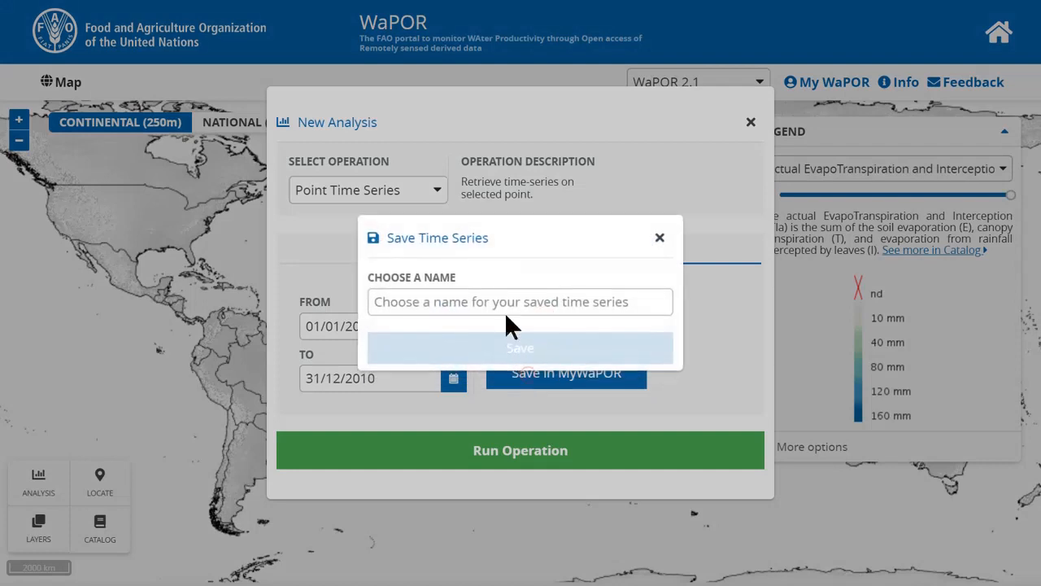
text(period2)
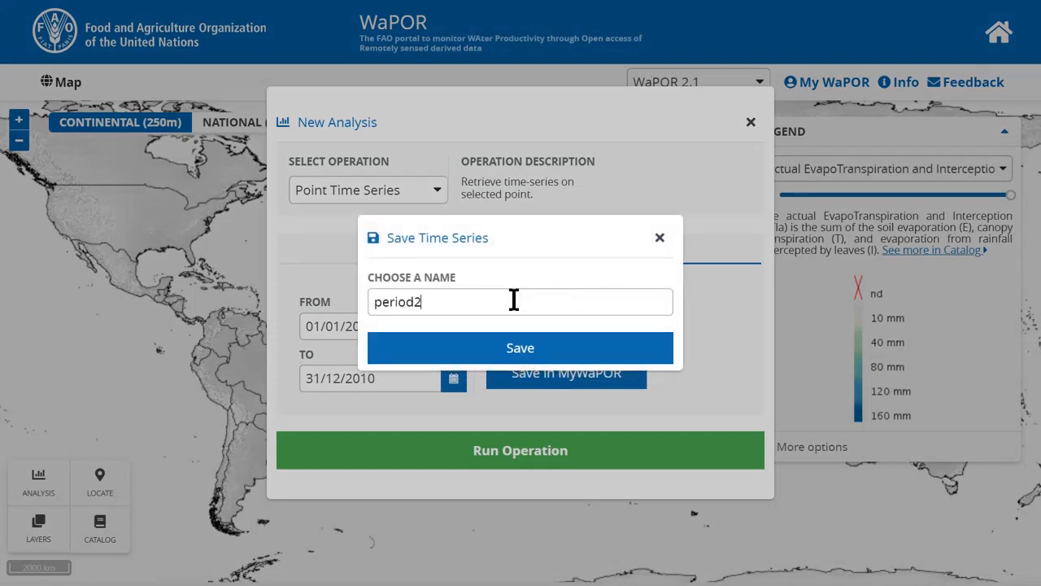
click(494, 360)
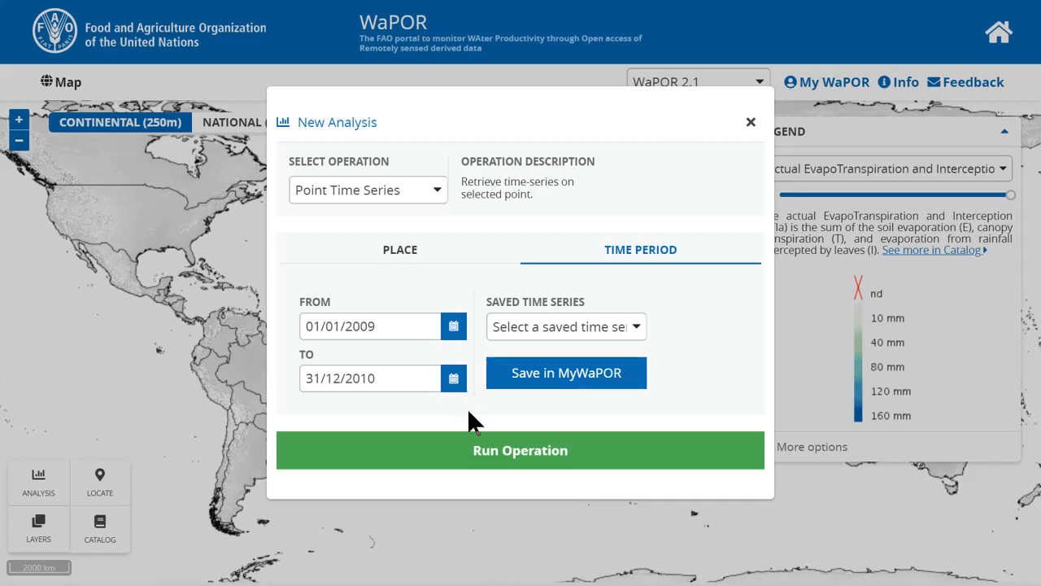
Run the point time series operation and download the chart's values as a CSV file named data on the Desktop
click(494, 461)
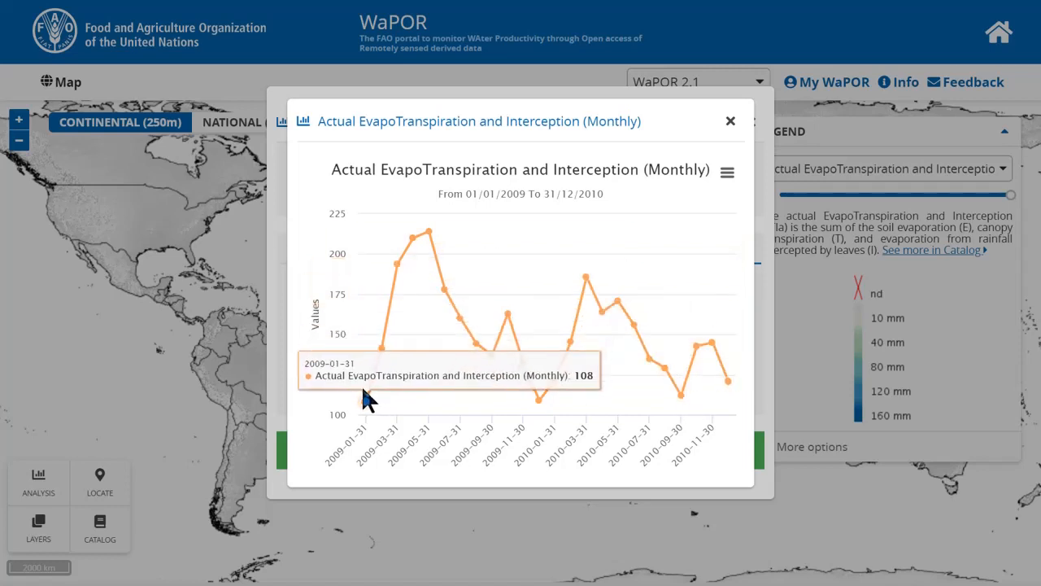
click(726, 174)
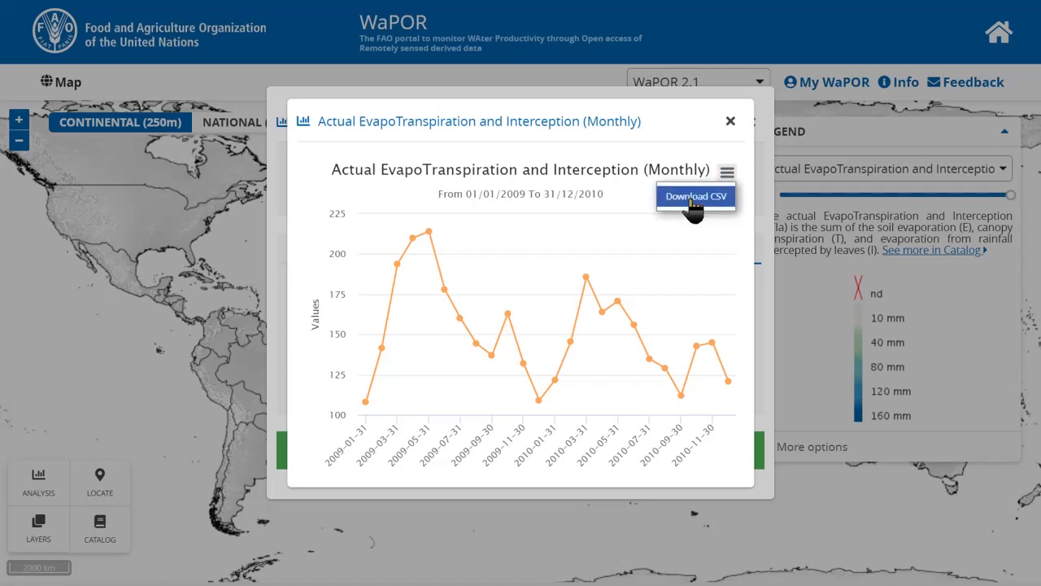
click(693, 197)
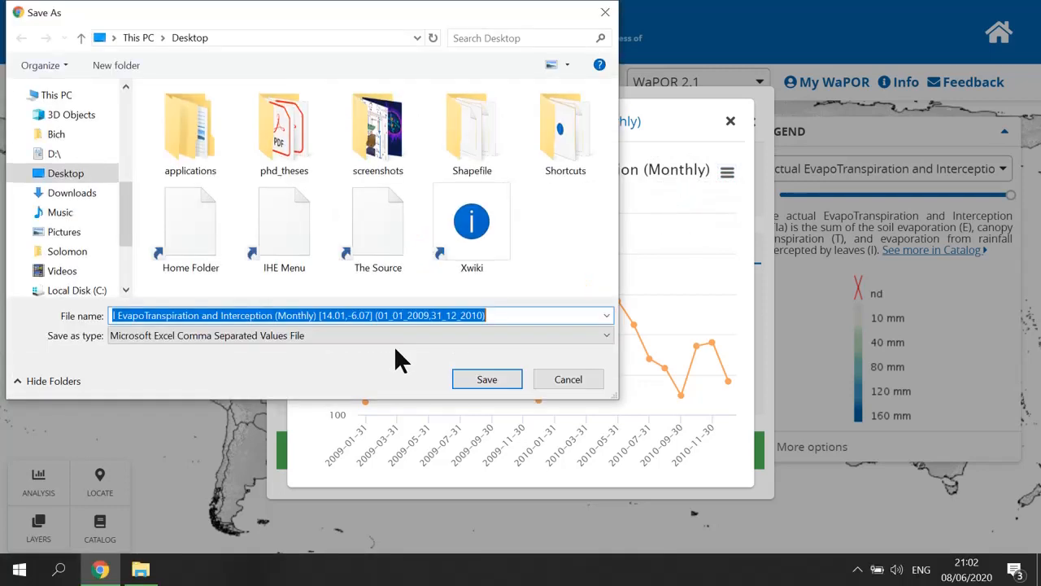
text(data)
key(Return)
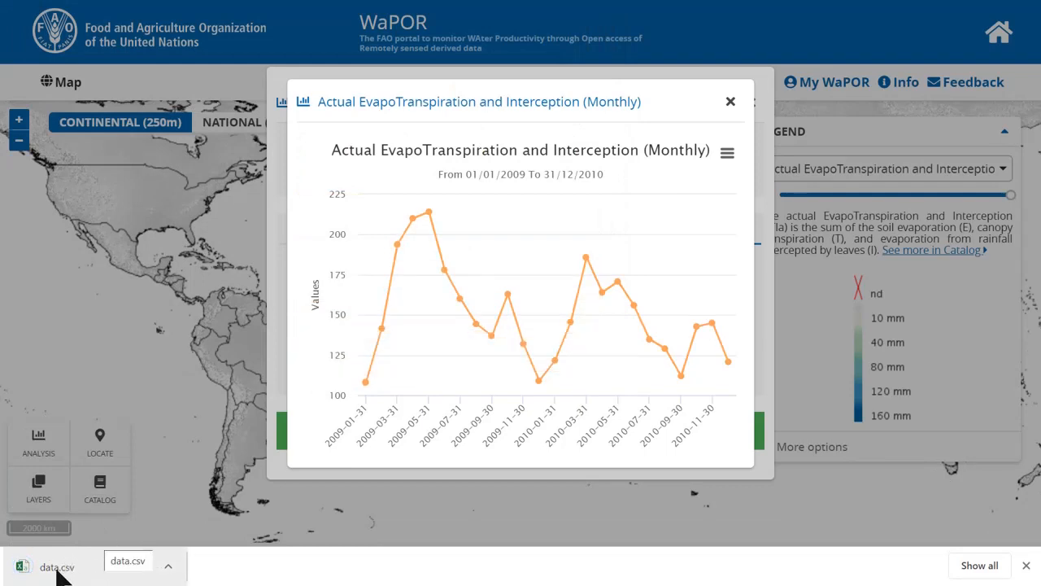
Open the downloaded data.csv in Excel and split column A at commas with Text to Columns, fitting its width to the dates
click(67, 570)
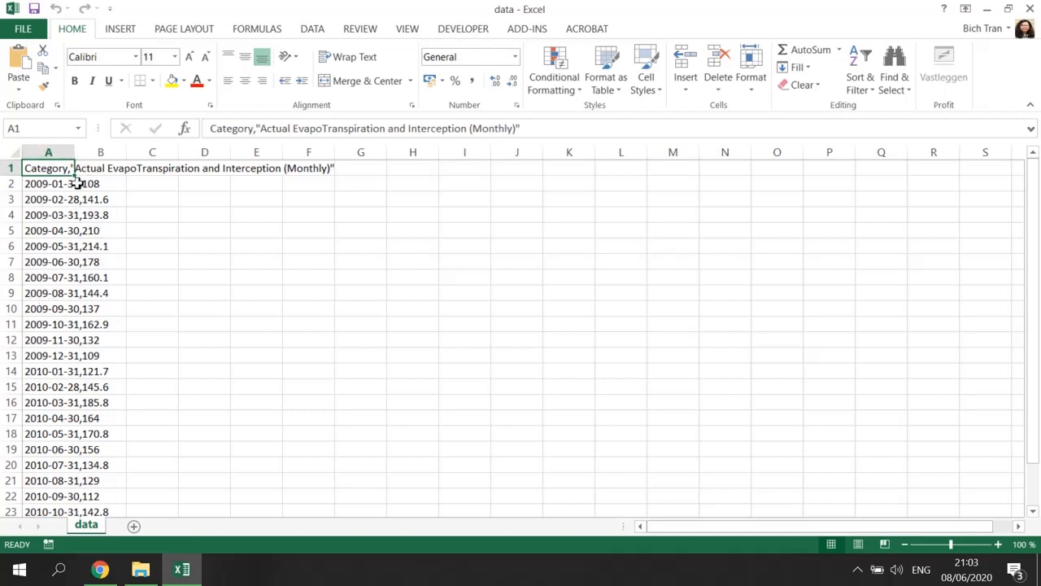
click(57, 149)
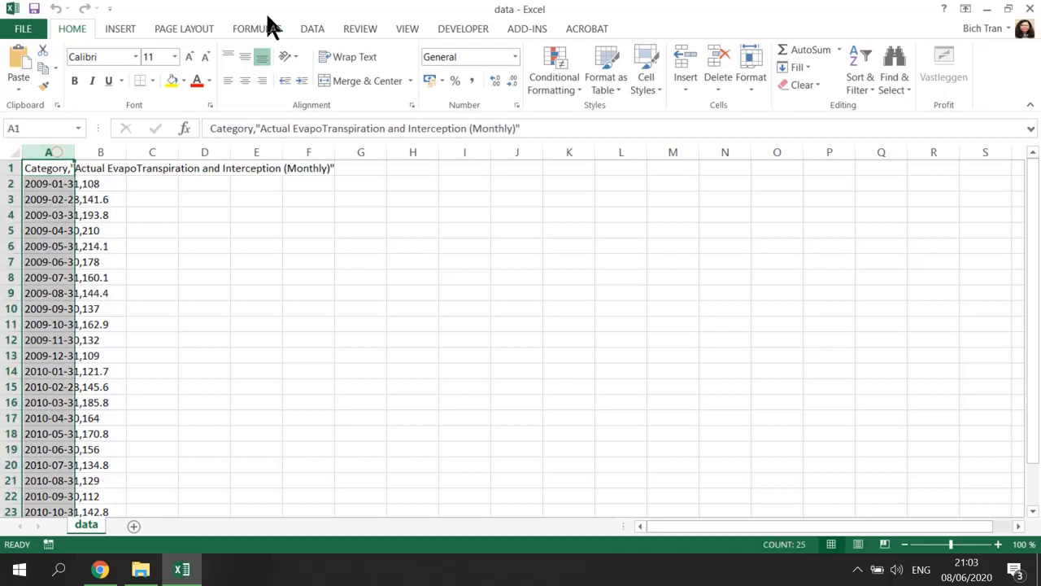
click(309, 30)
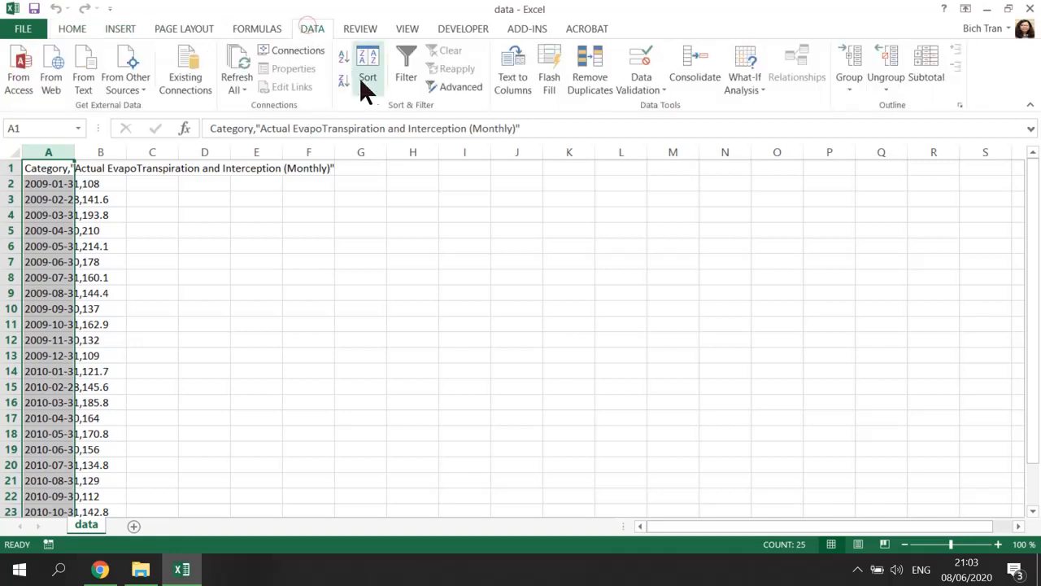
click(510, 73)
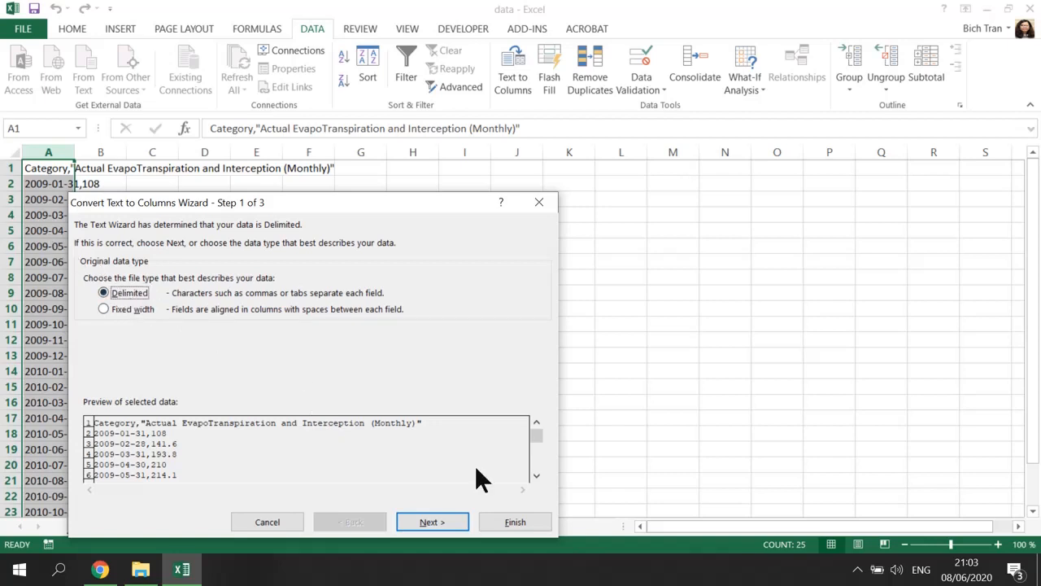
click(413, 527)
click(91, 298)
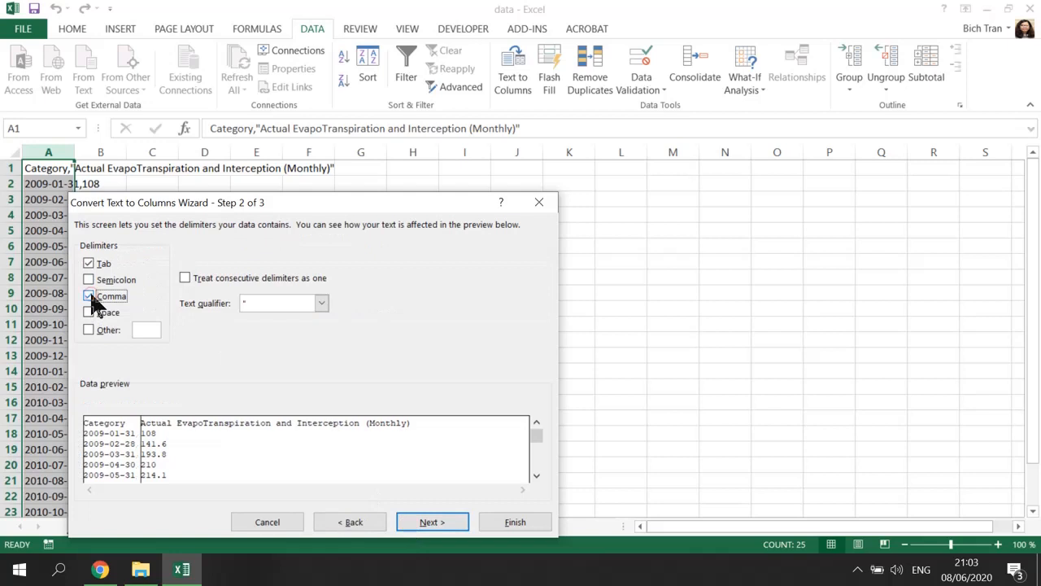
click(436, 525)
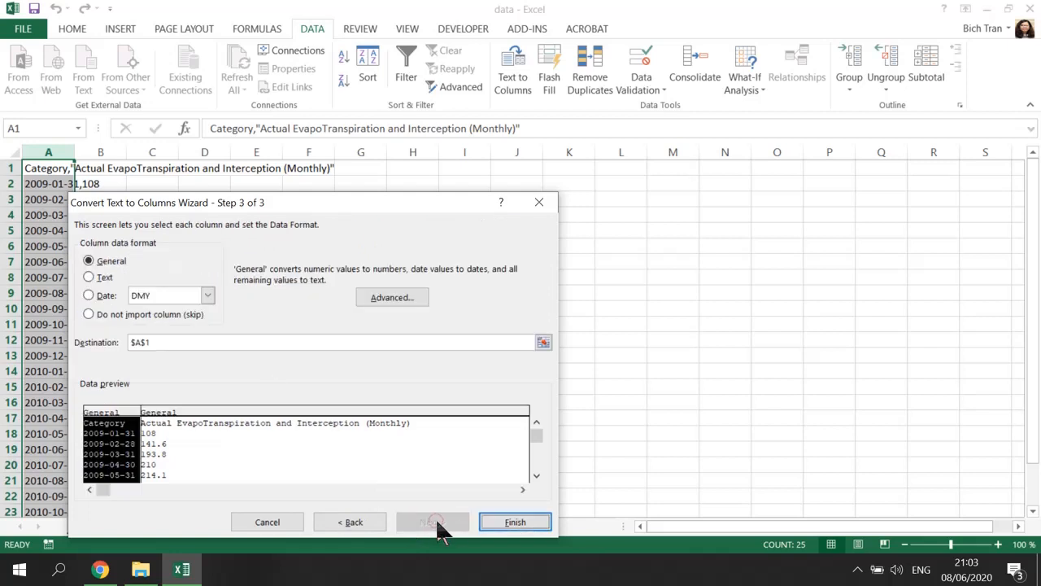
click(493, 526)
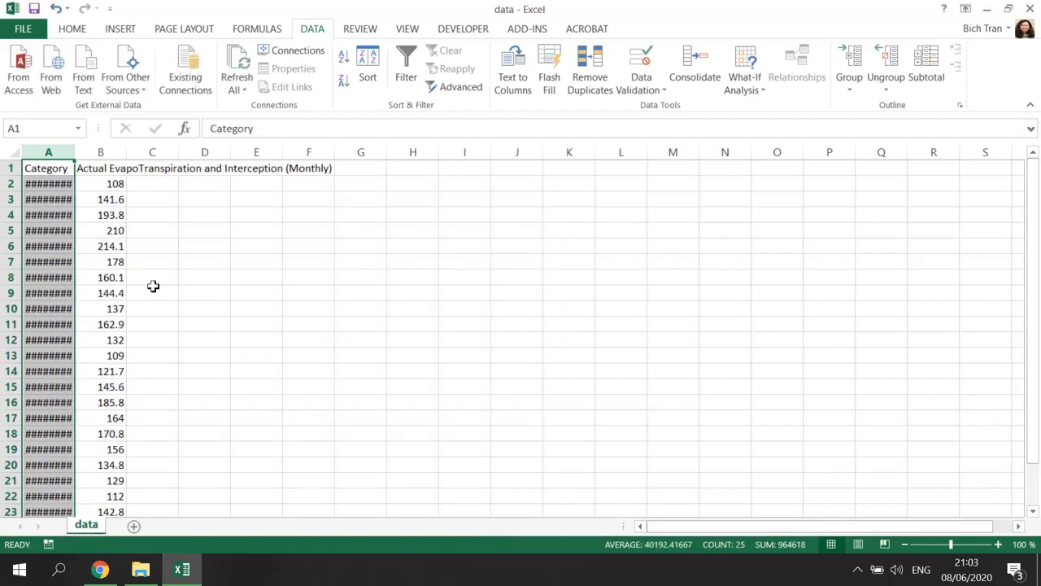
double_click(75, 152)
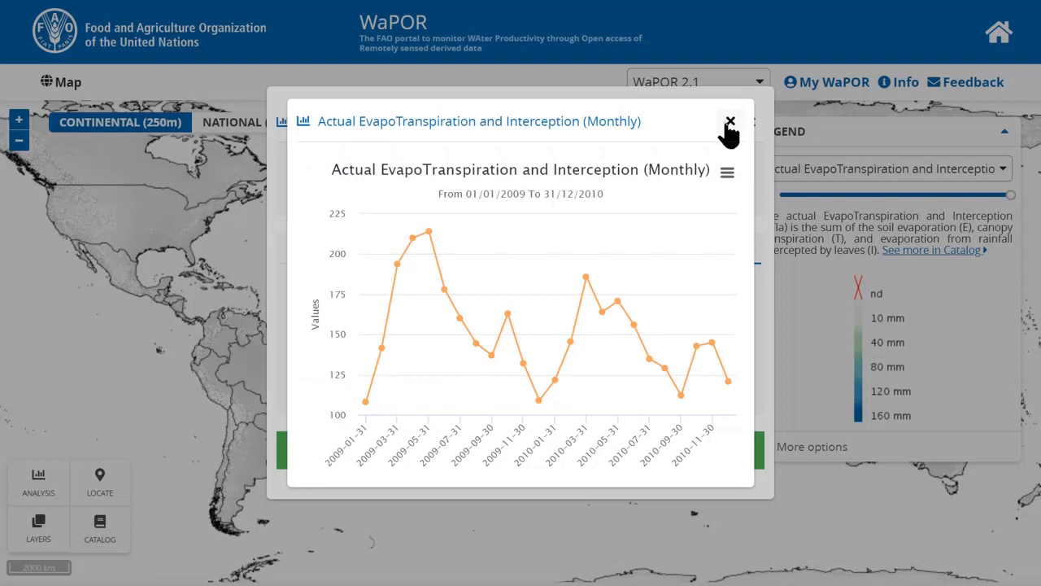
Close the chart and the analysis dialog, and locate bekaa on the map
click(728, 123)
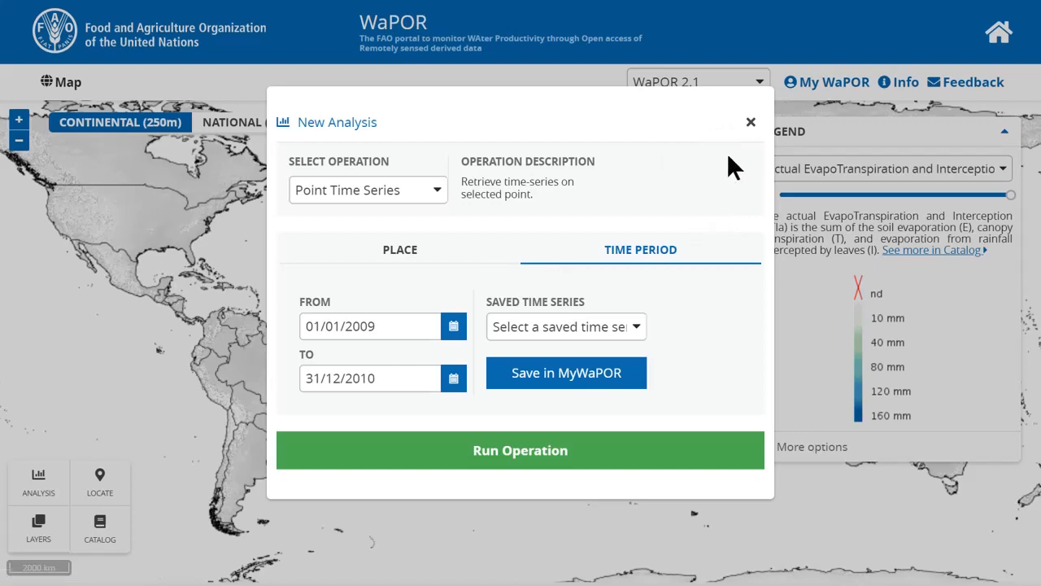
click(750, 123)
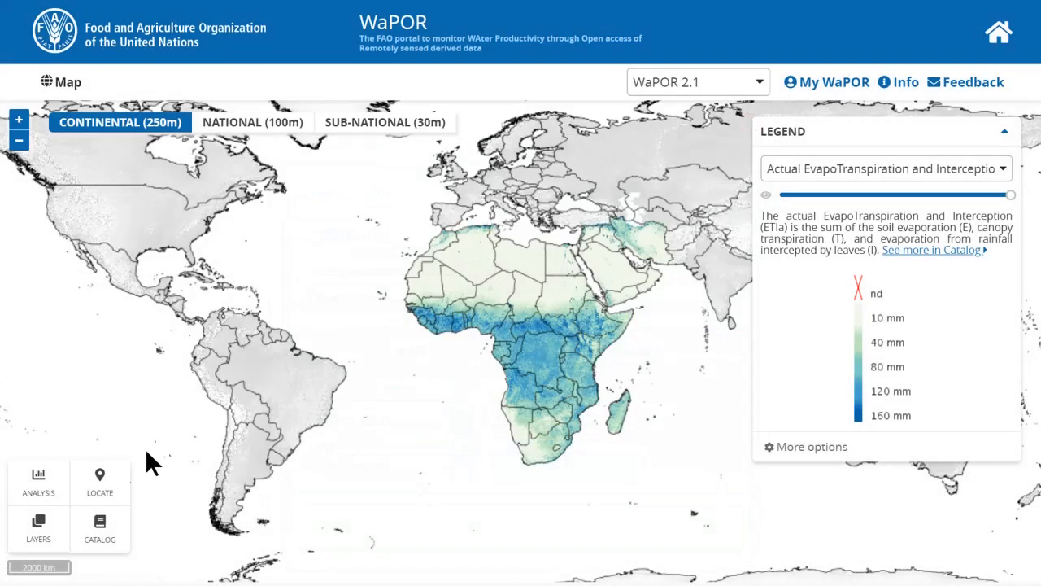
click(109, 492)
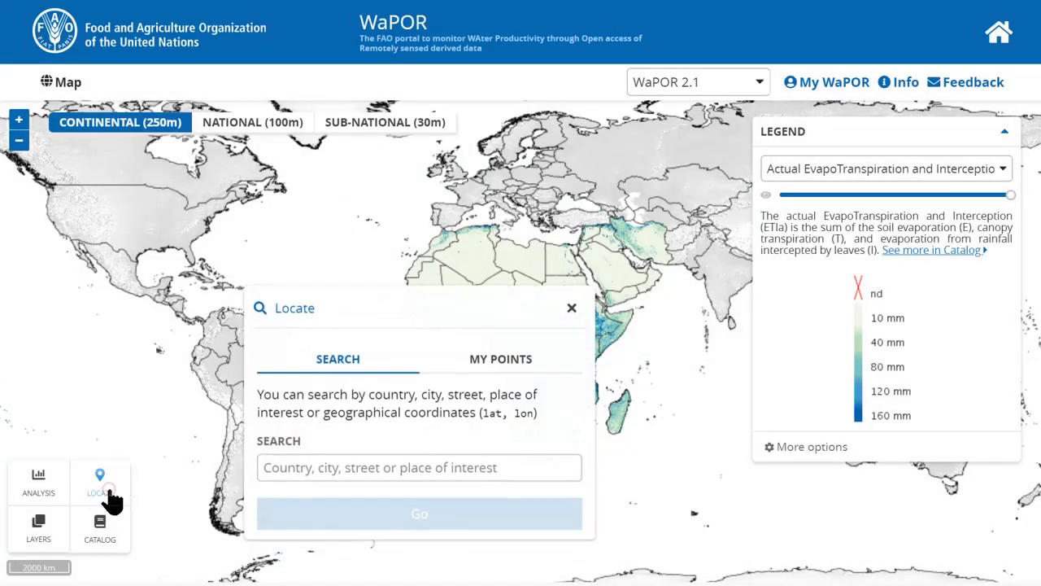
click(382, 467)
text(bekaa)
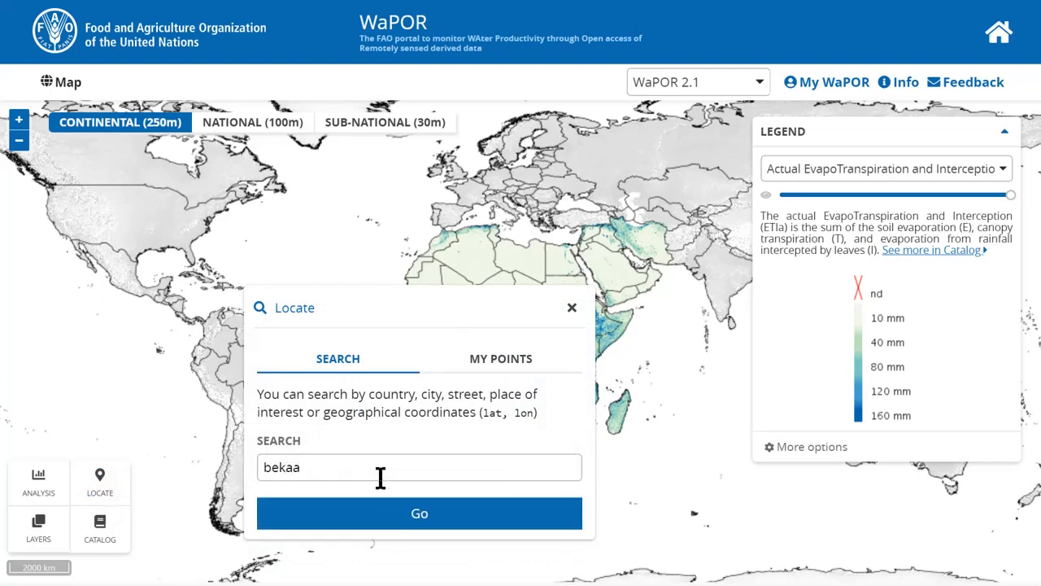
click(373, 512)
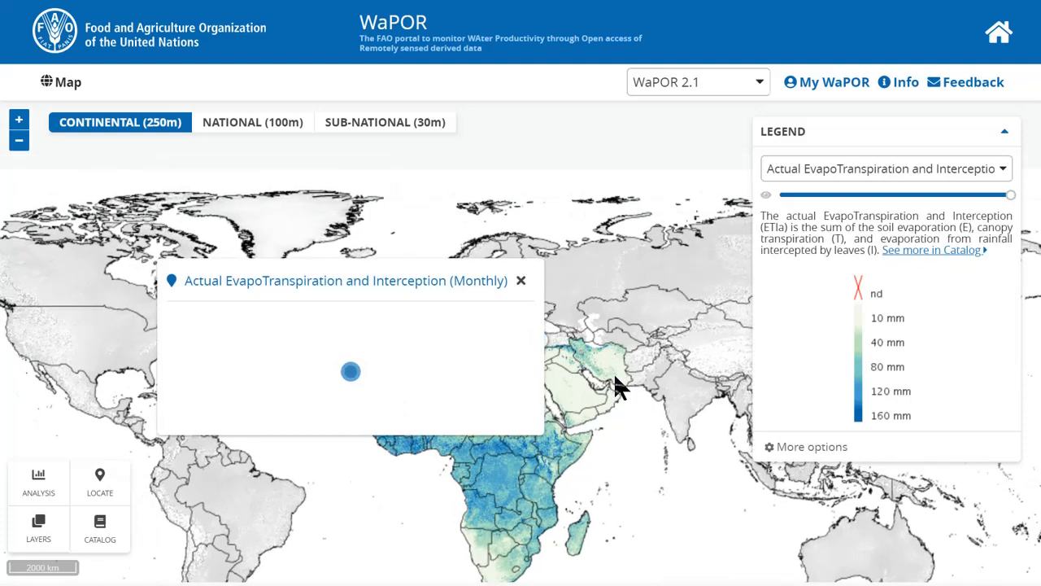
Pick a point in the dark blue patch southwest of the located marker and open the time period of its point time series
scroll(582, 416, up, 2)
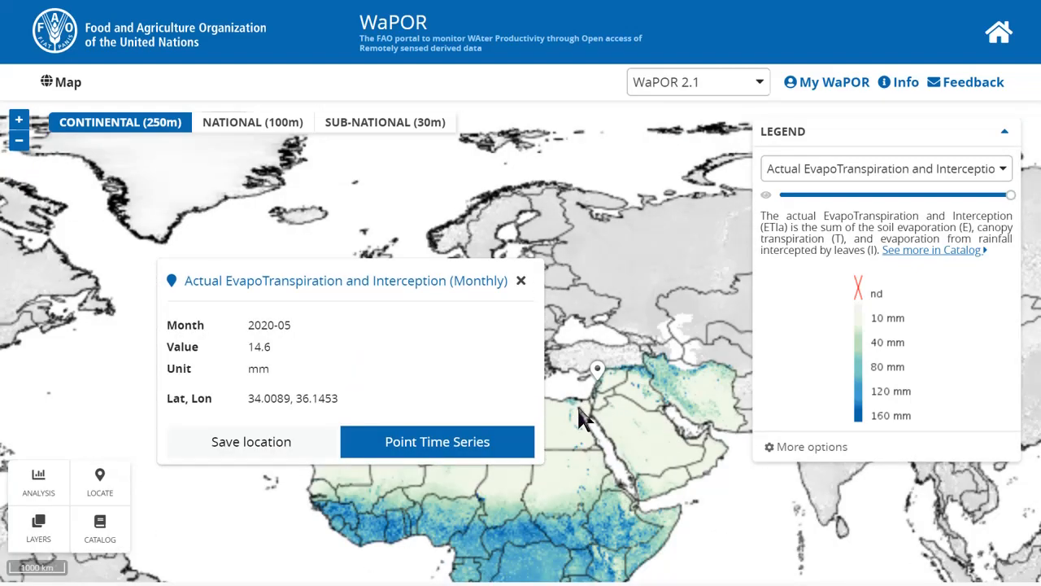
scroll(597, 396, up, 1)
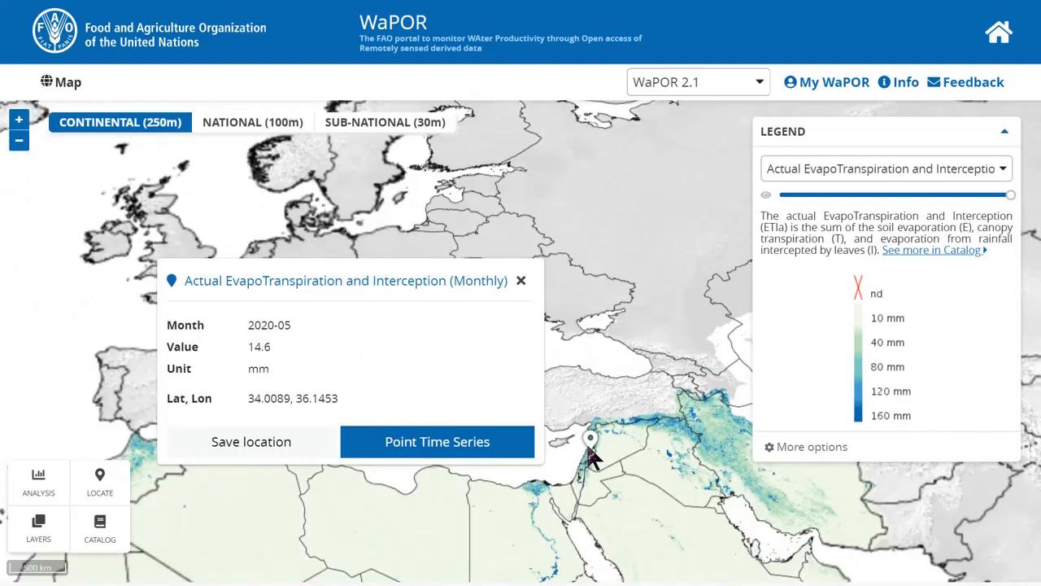
scroll(593, 459, up, 3)
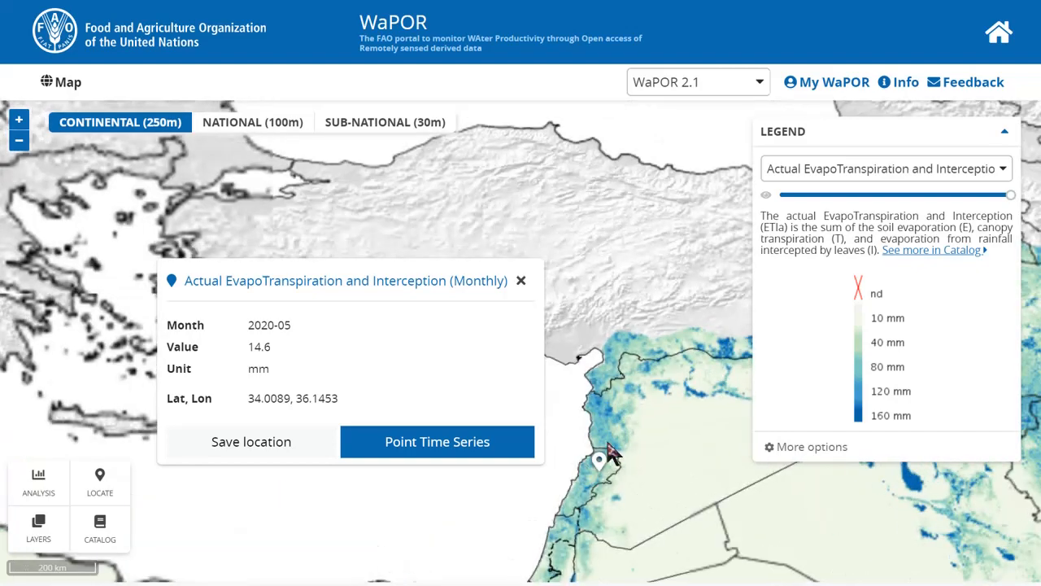
scroll(606, 468, up, 1)
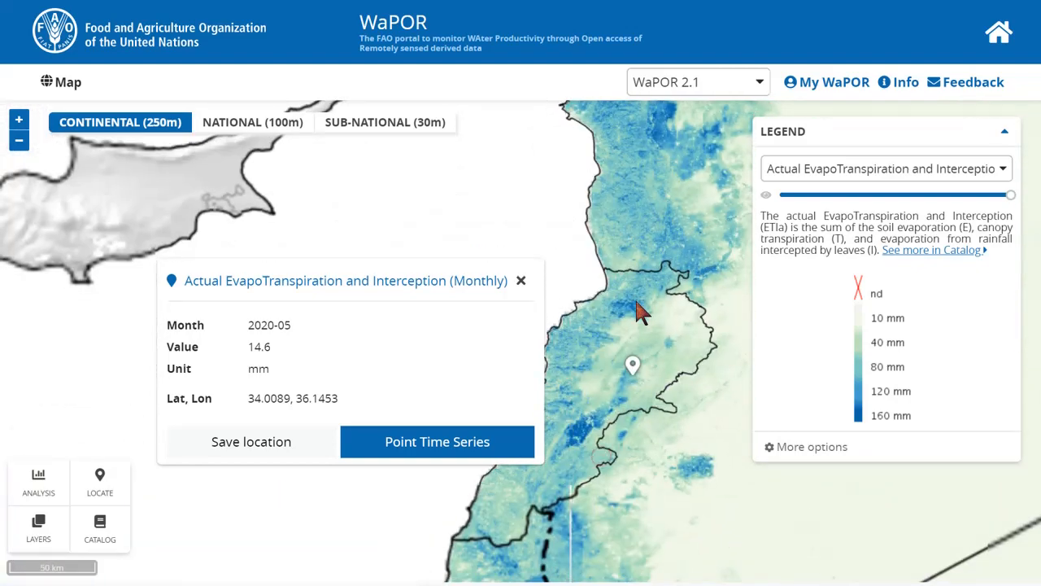
drag(557, 446, 611, 418)
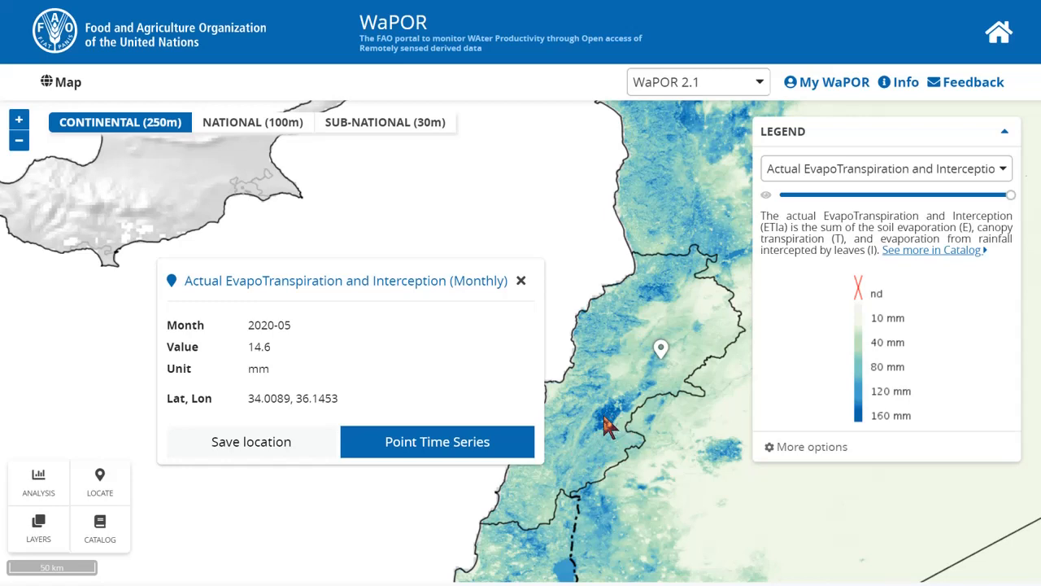
click(604, 416)
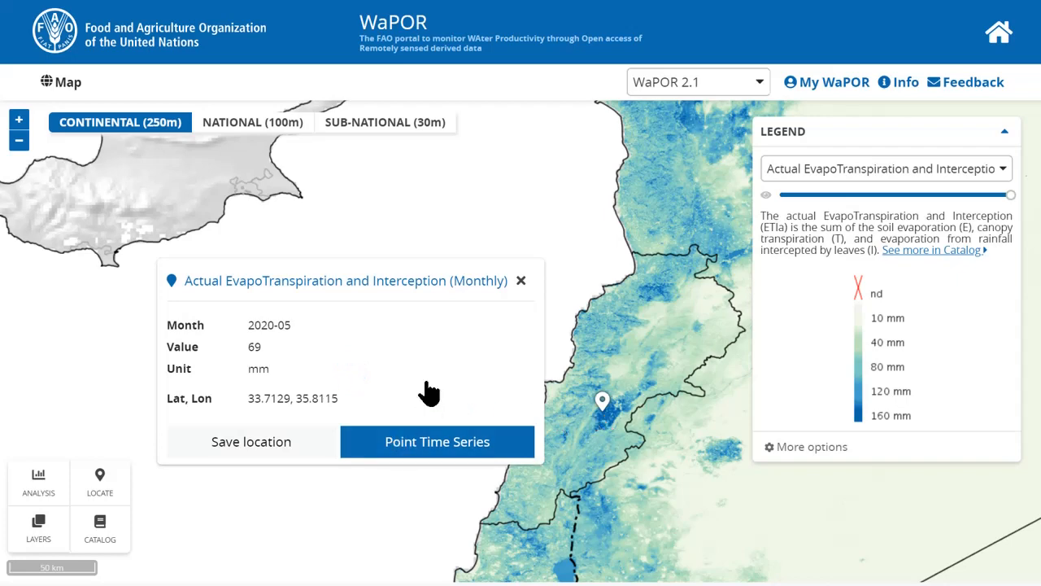
click(391, 443)
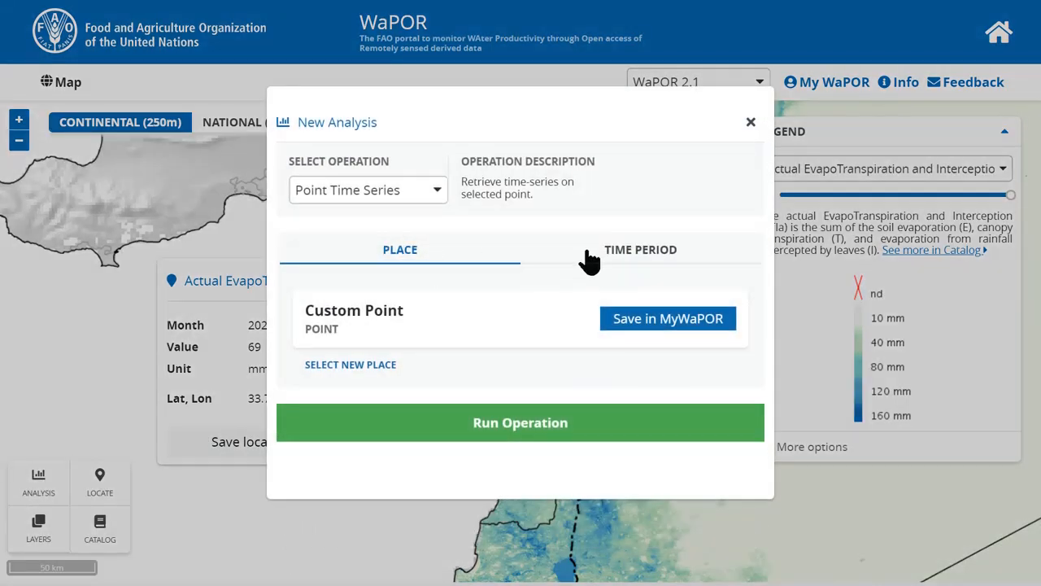
click(600, 253)
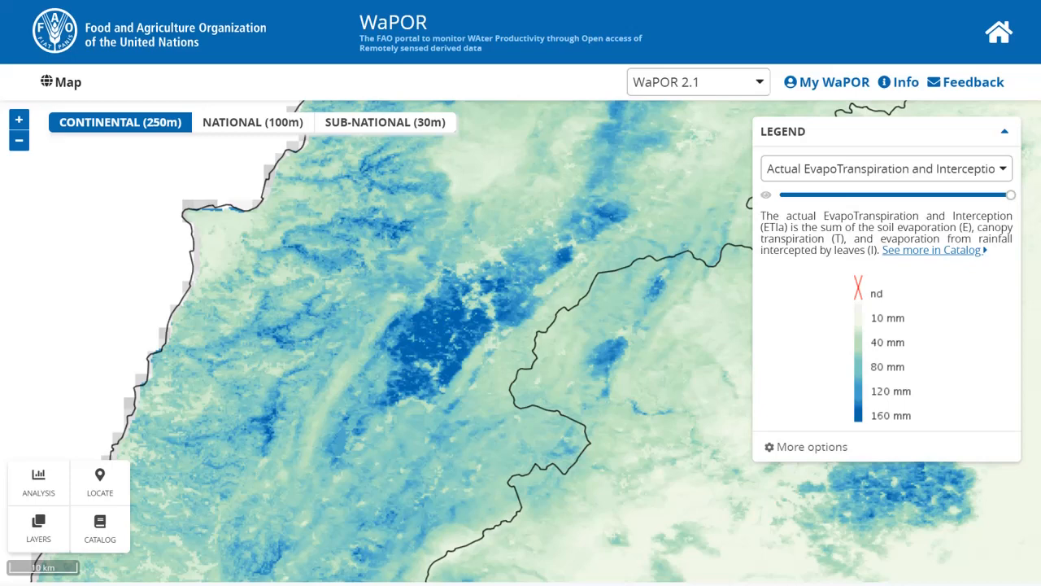
Choose the Actual EvapoTranspiration and Interception (Monthly) 2020-05 layer and set up a new analysis with the Area Time Series operation
click(789, 174)
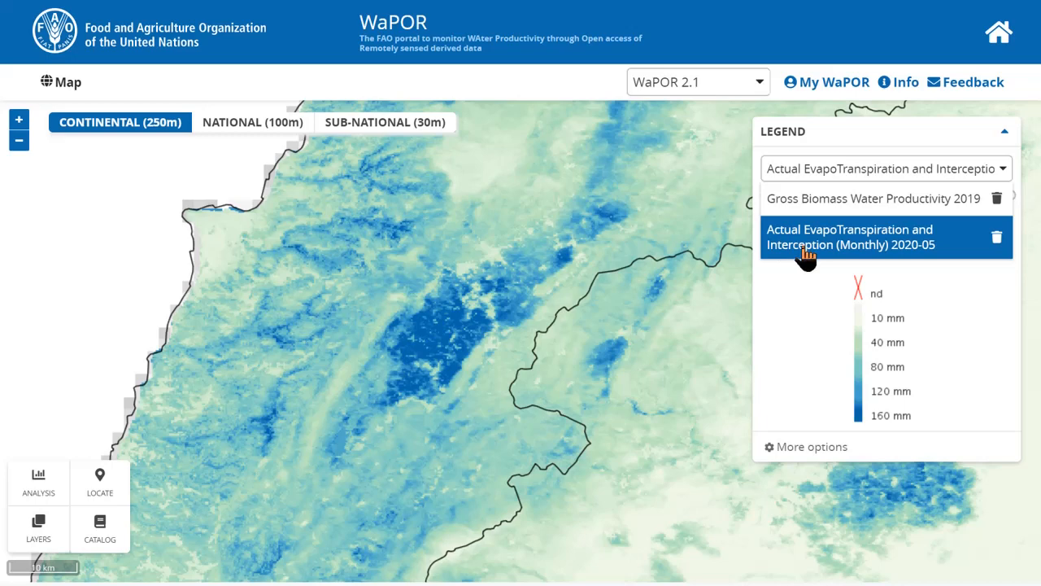
click(805, 253)
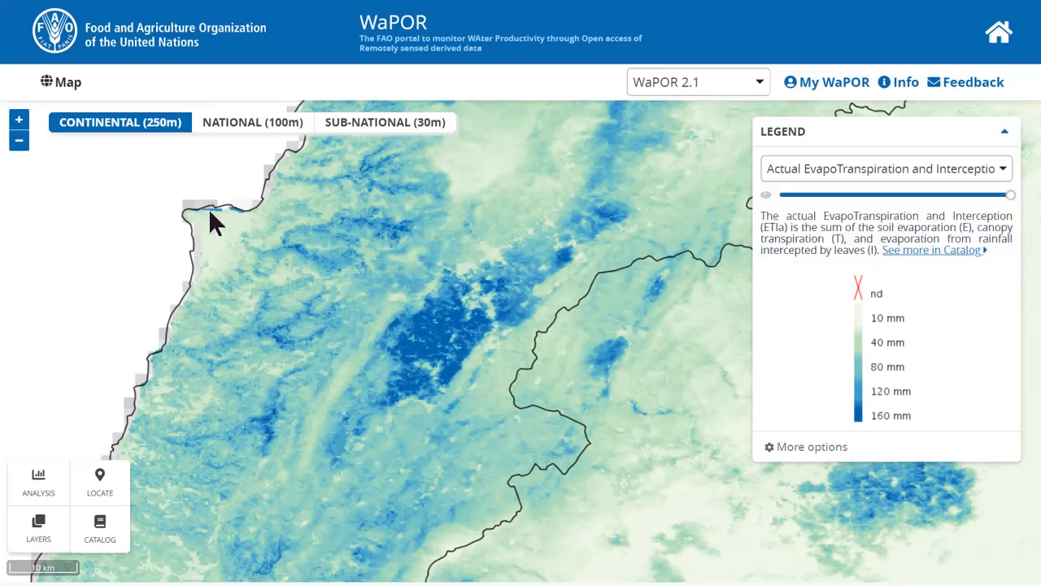
click(39, 485)
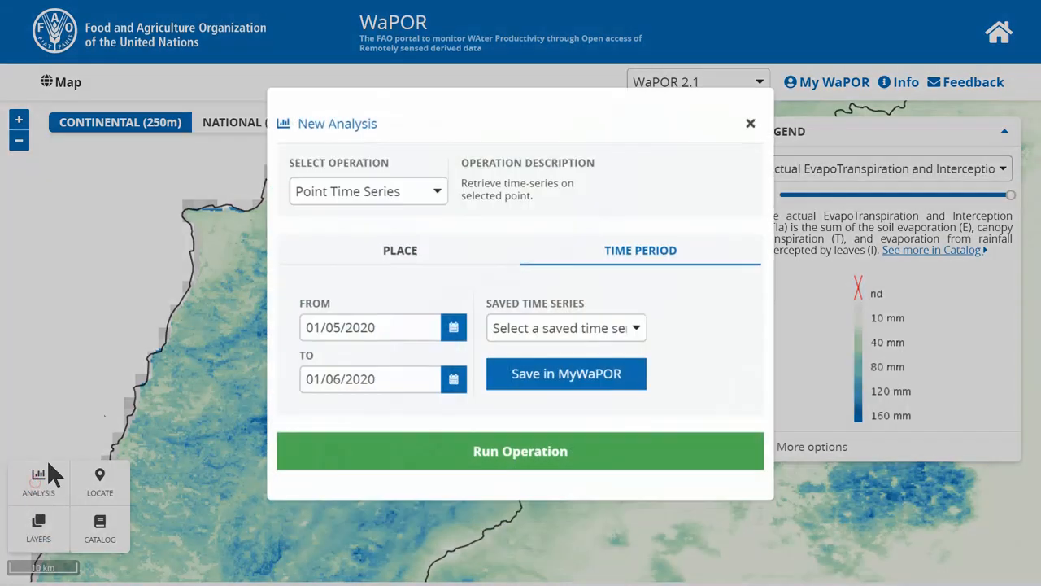
click(368, 194)
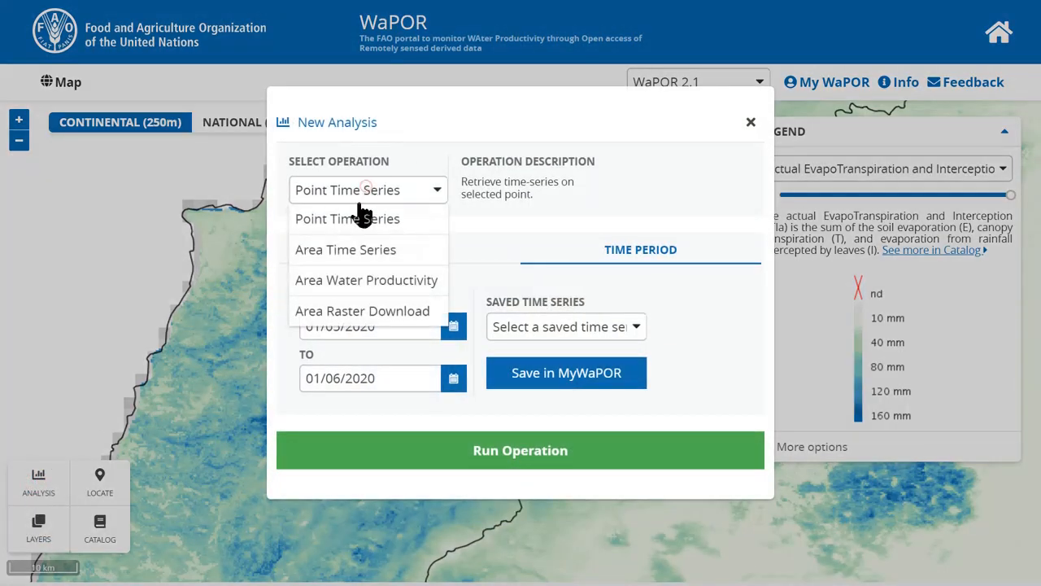
click(348, 254)
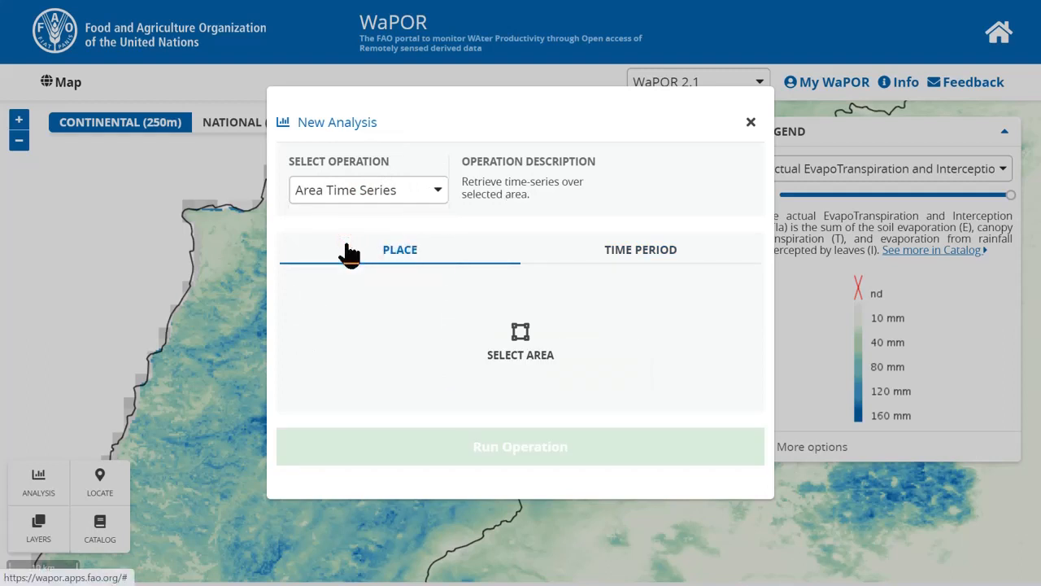
Draw a new four-cornered analysis area over the dark blue patch west of the border
click(564, 366)
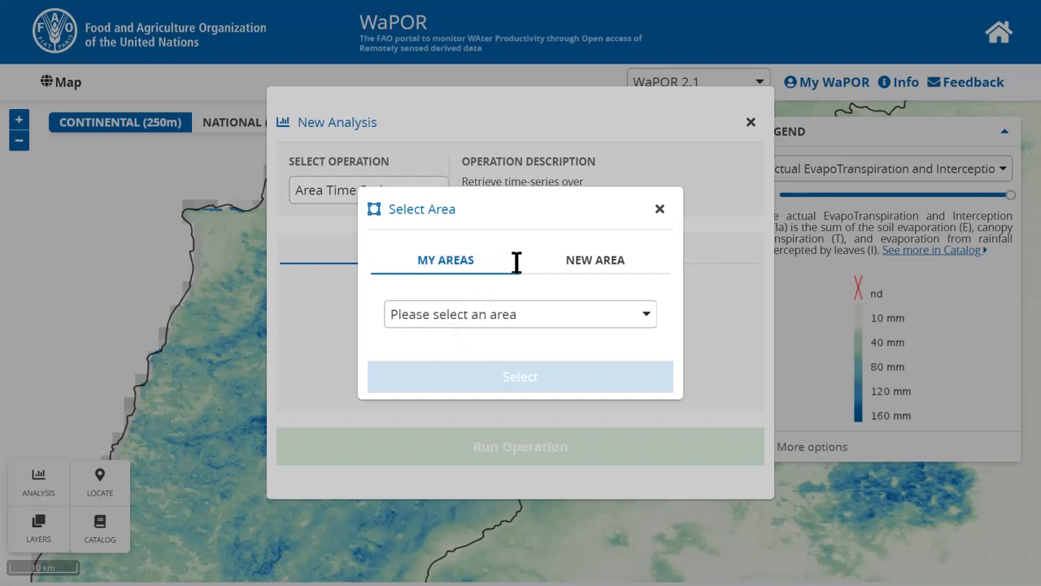
click(572, 258)
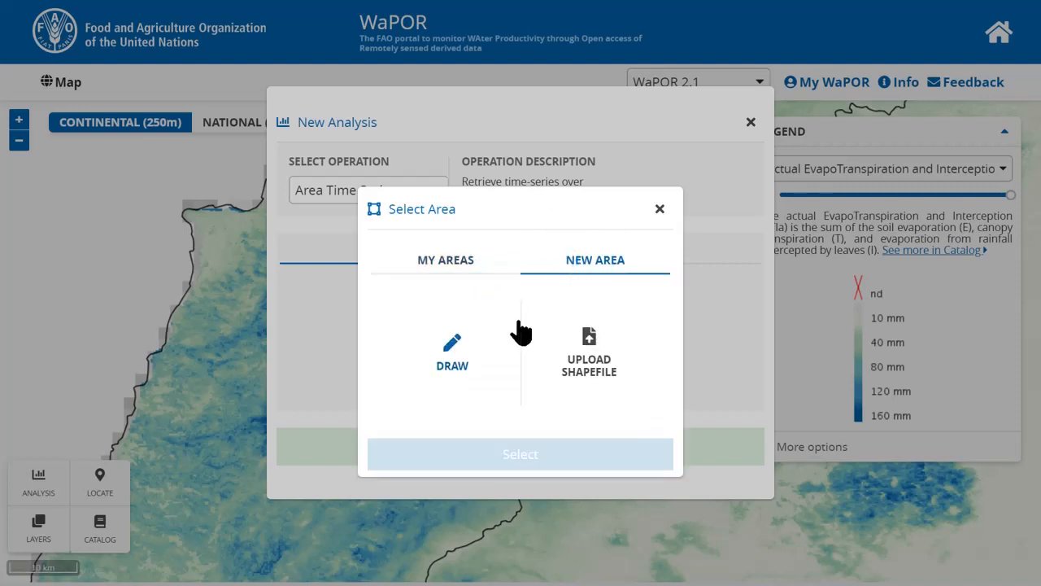
click(450, 366)
click(460, 345)
click(460, 349)
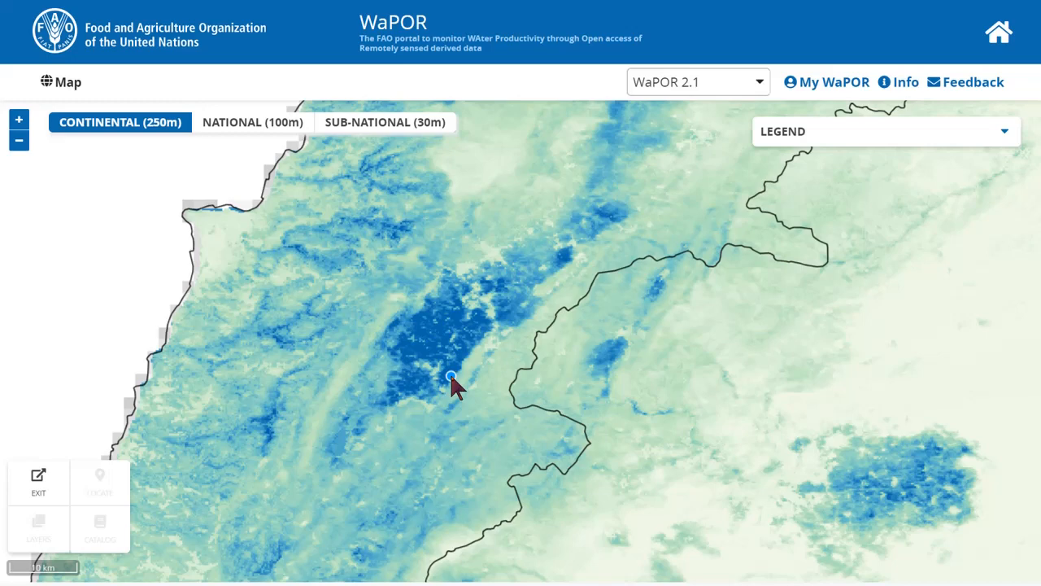
click(451, 376)
click(491, 328)
click(438, 294)
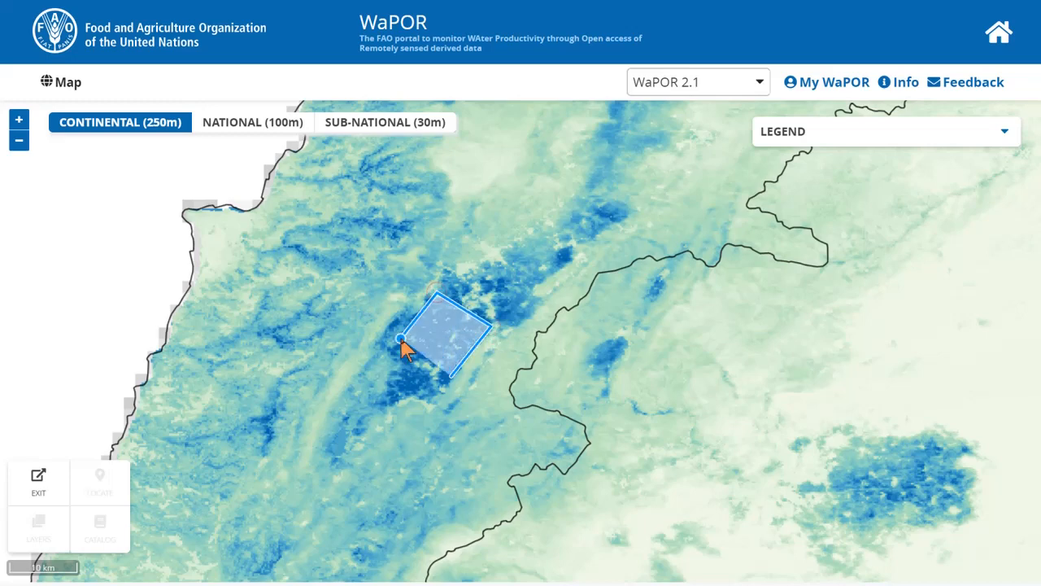
click(401, 338)
click(452, 376)
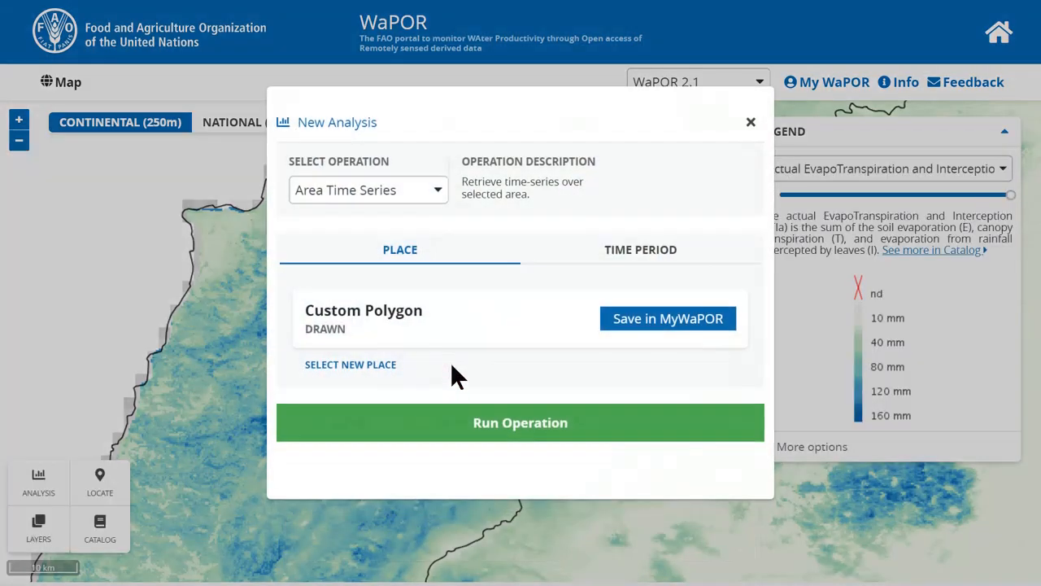
Save the drawn polygon in MyWaPOR as a place named drawn1
click(631, 318)
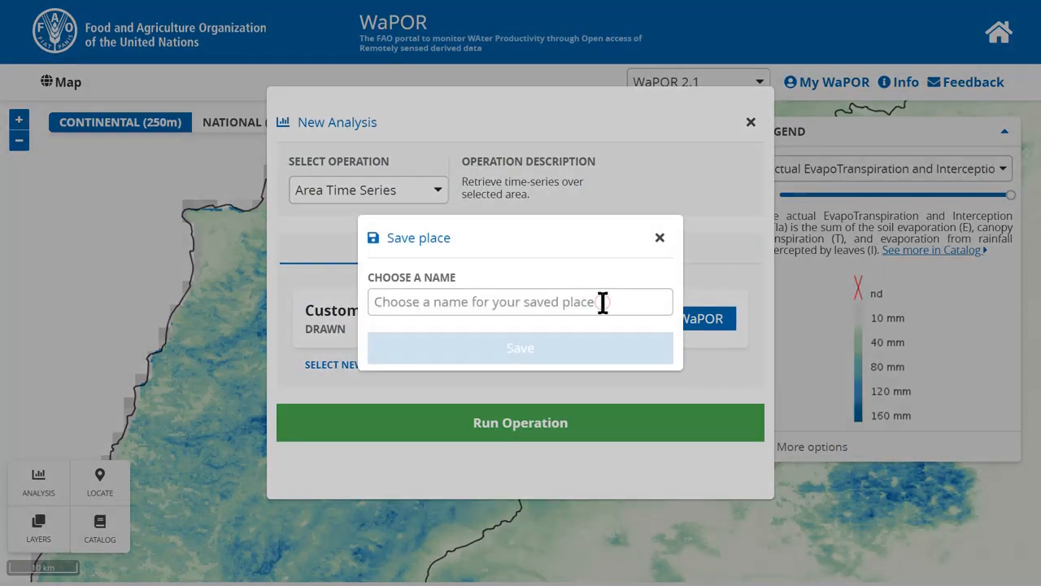
text(dr)
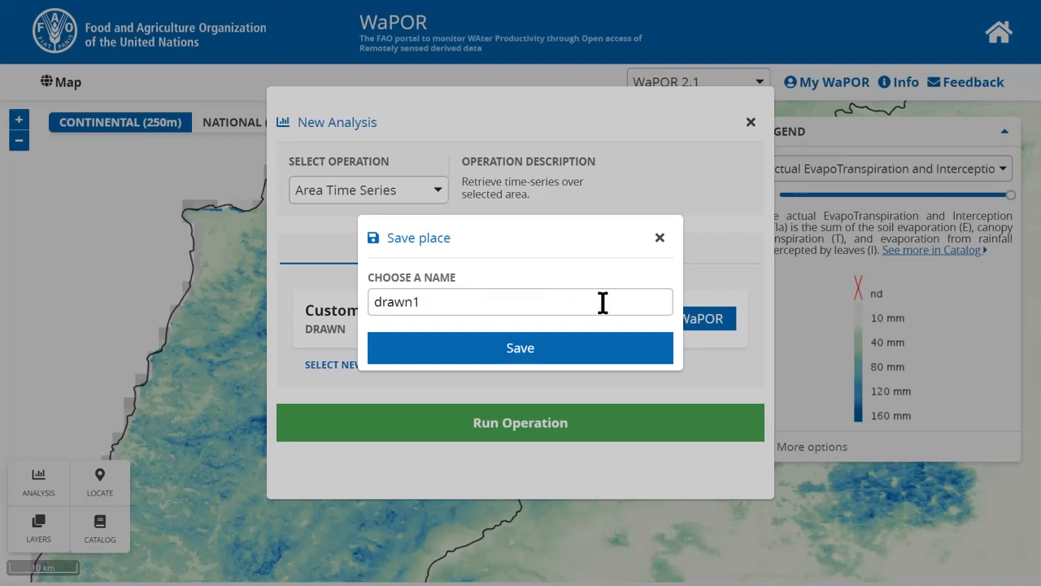
text(awn1)
click(494, 359)
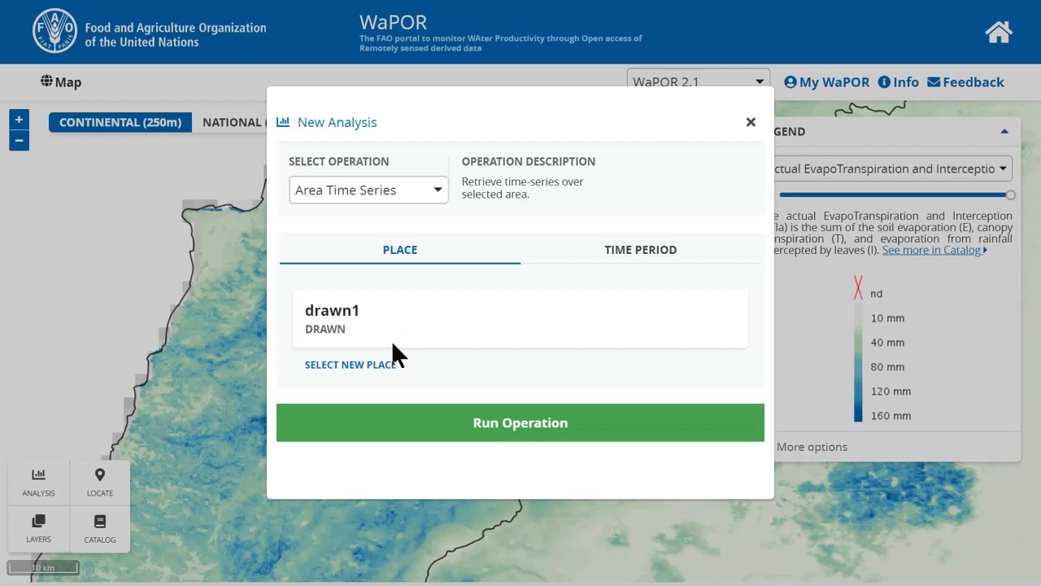
Replace the selected place with a new area defined by uploading a shapefile
click(374, 370)
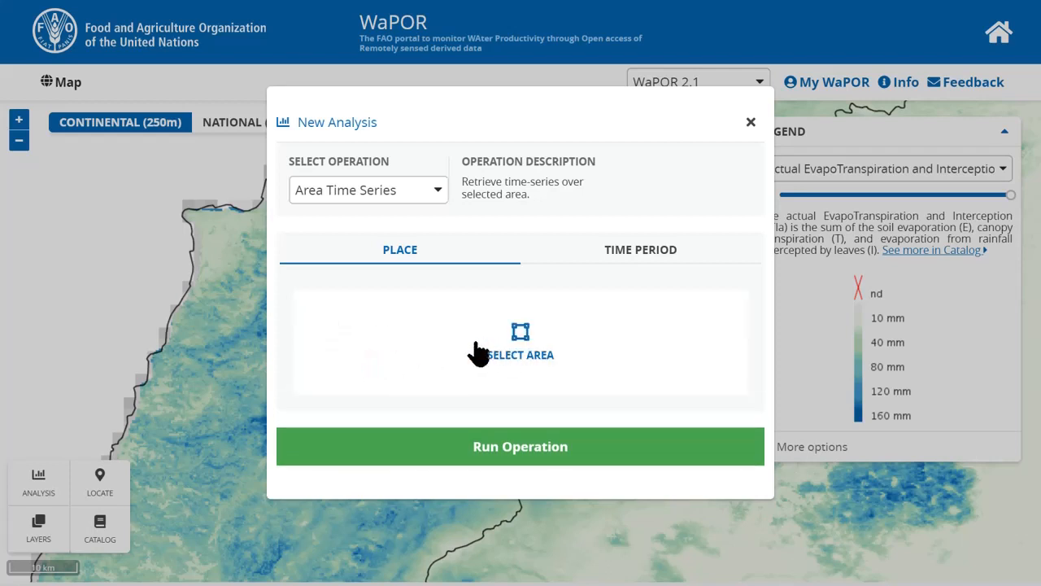
click(508, 356)
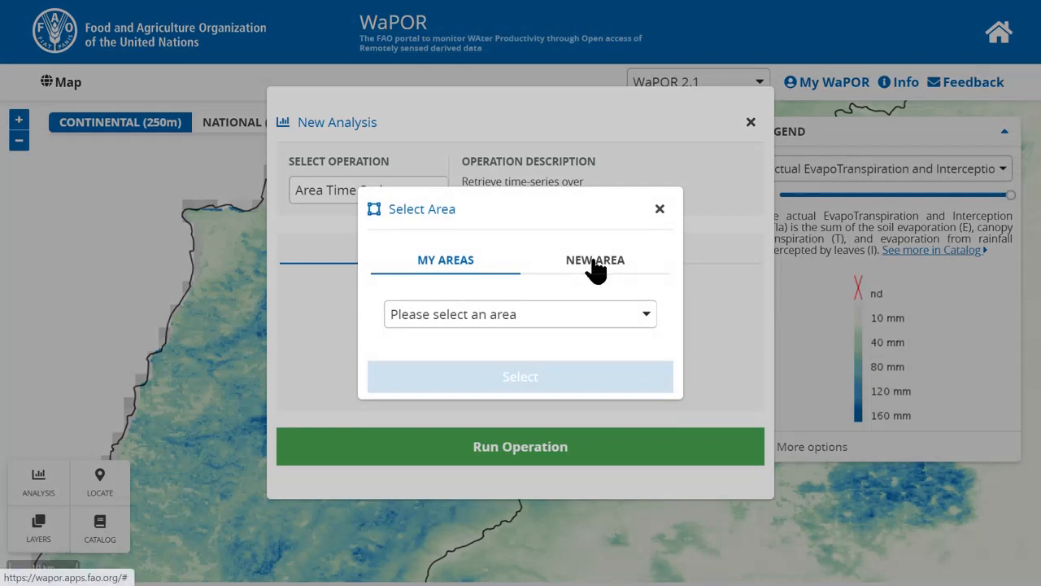
click(596, 262)
click(586, 348)
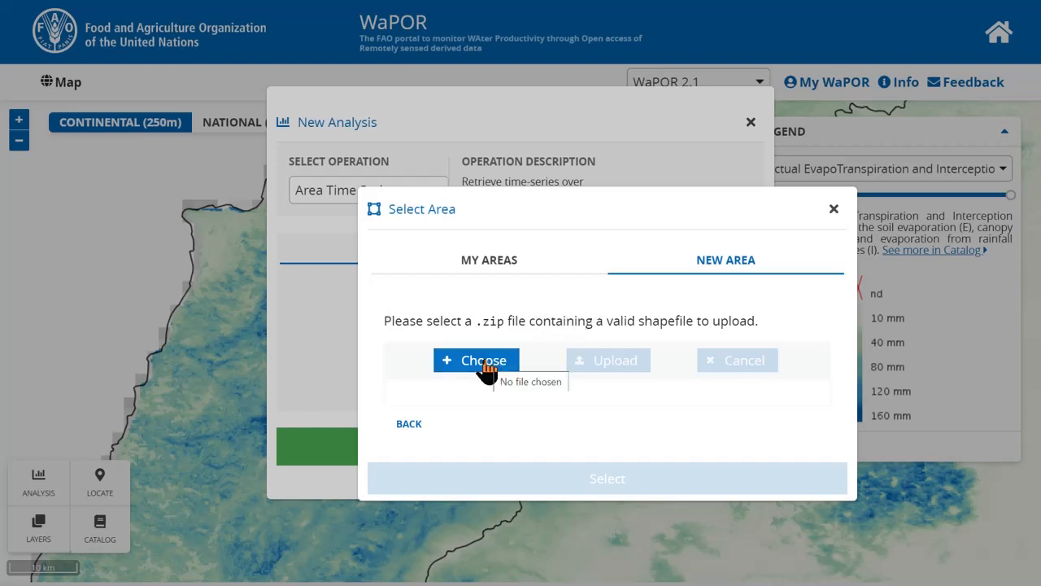
Switch to the Shapefile folder in File Explorer and compress the four Xinavane_1 files (.dbf, .prj, .shp, .shx) into a zip archive
key(alt+Tab)
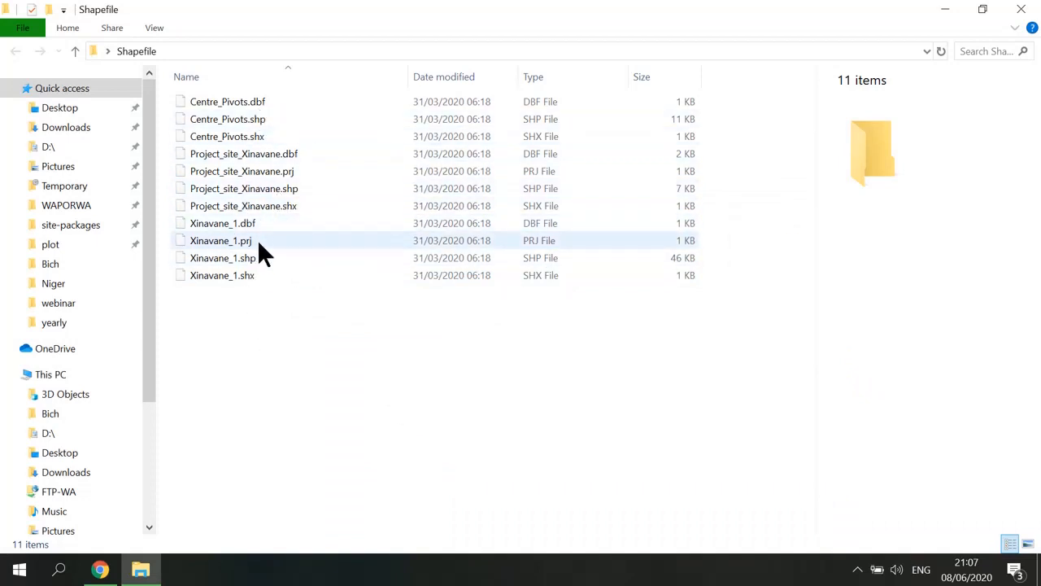
click(255, 222)
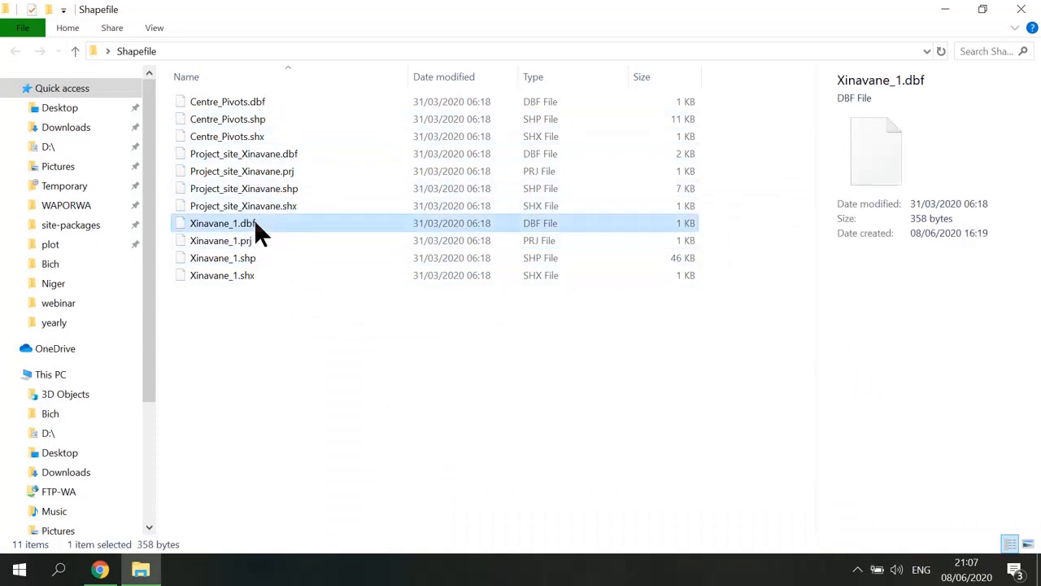
shift+click(242, 272)
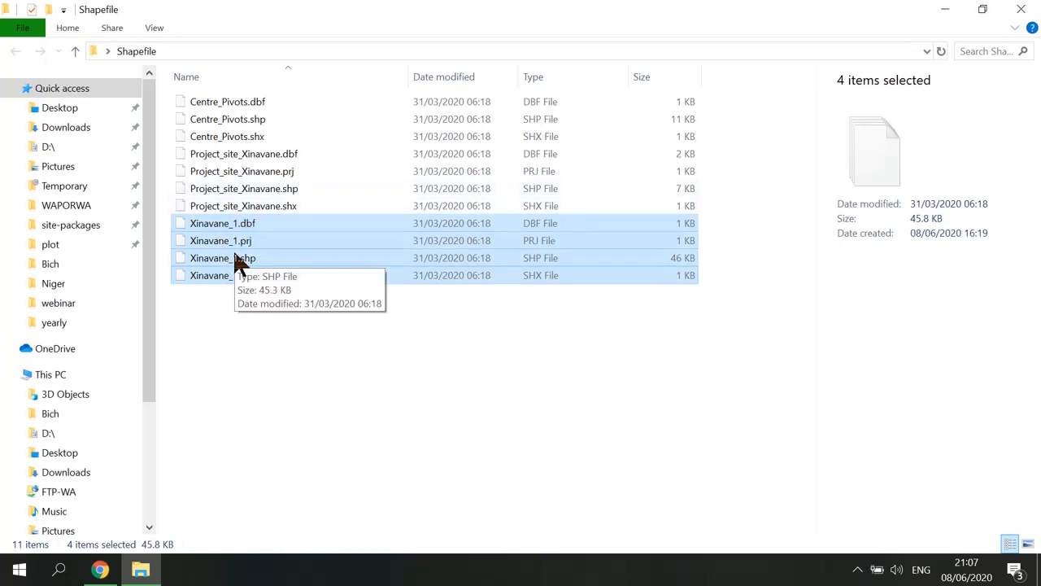
right_click(234, 252)
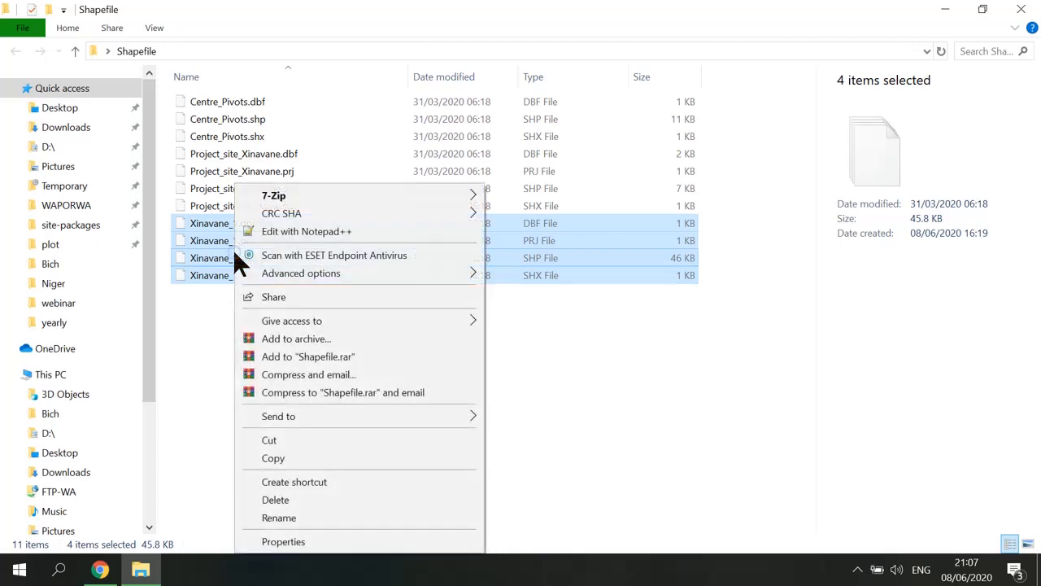
click(358, 413)
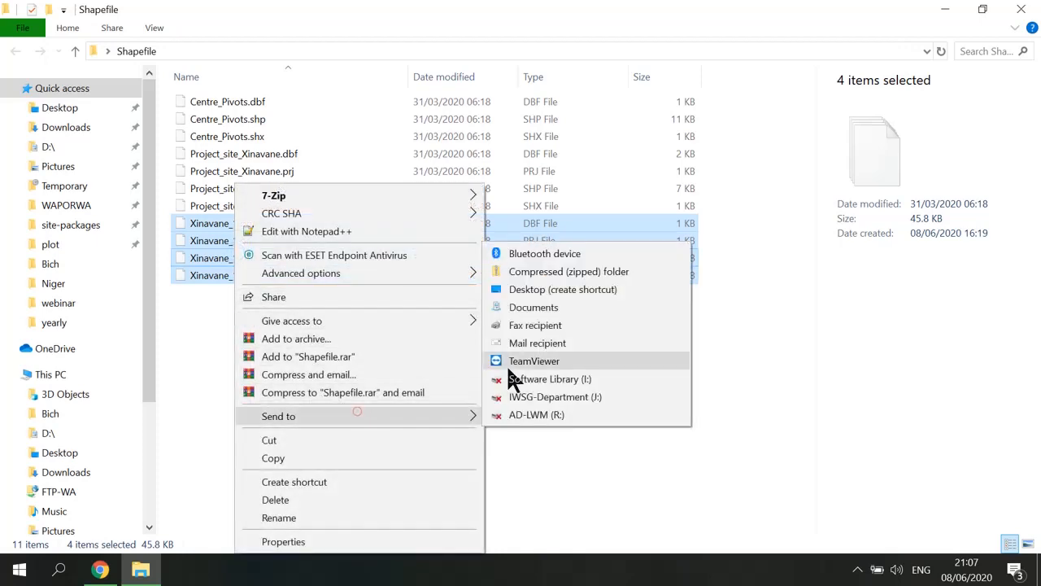
click(576, 273)
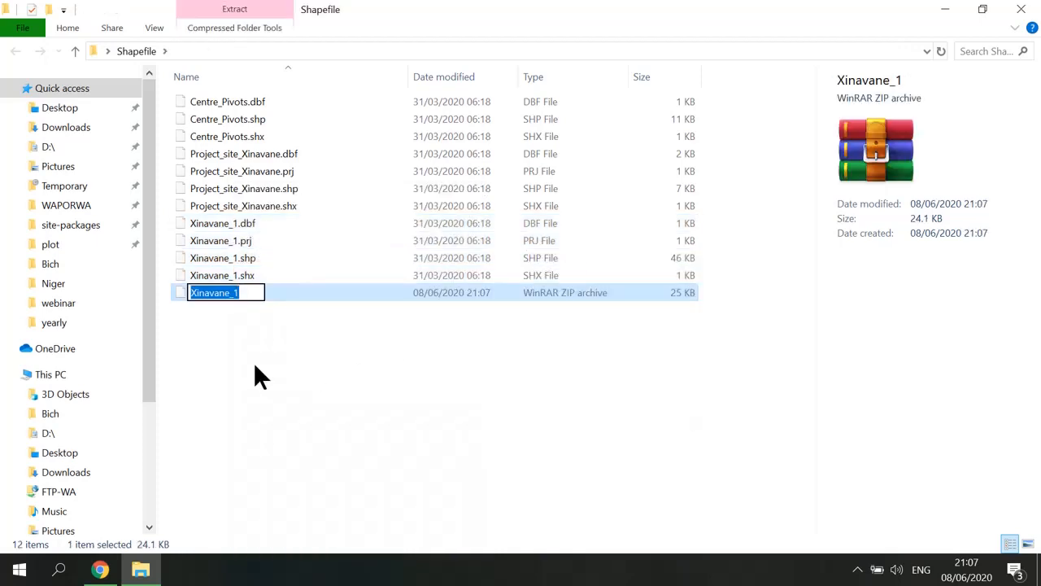
Keep the archive name Xinavane_1, switch back to WaPOR, and upload Xinavane_1.zip as the new analysis area, confirming its geometry
key(Return)
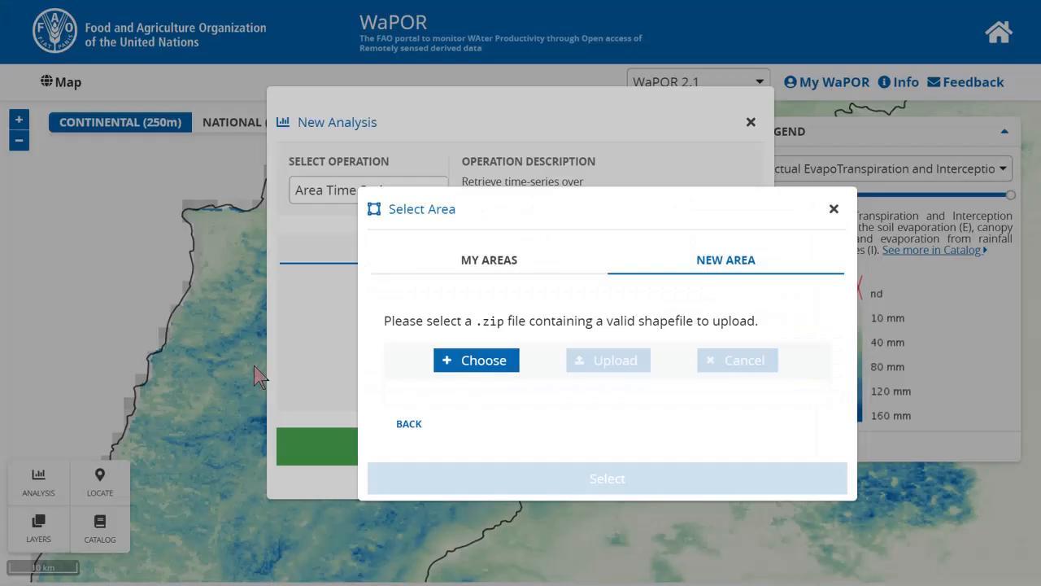
click(480, 363)
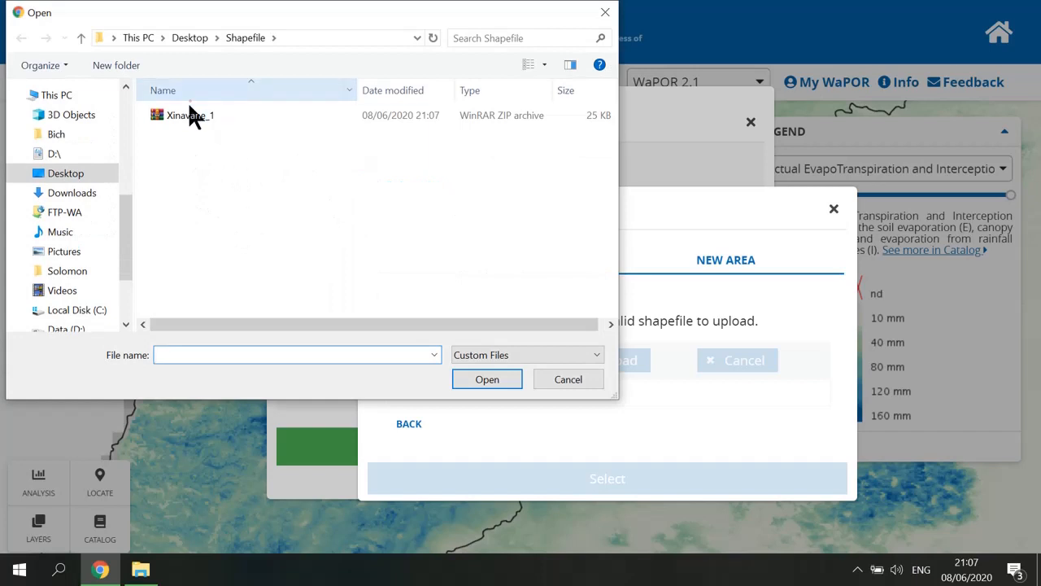
double_click(189, 114)
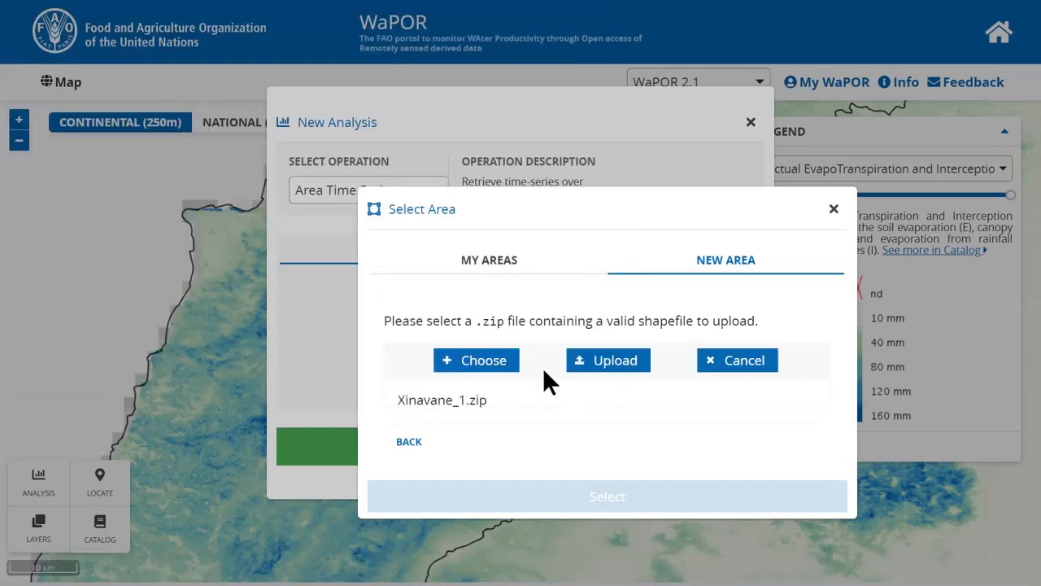
click(582, 366)
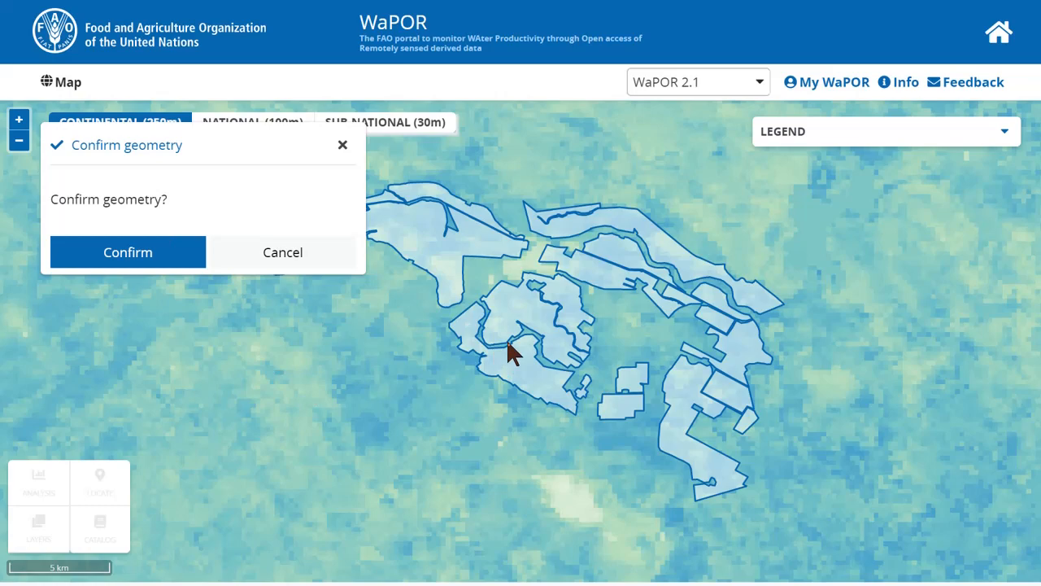
scroll(510, 350, down, 1)
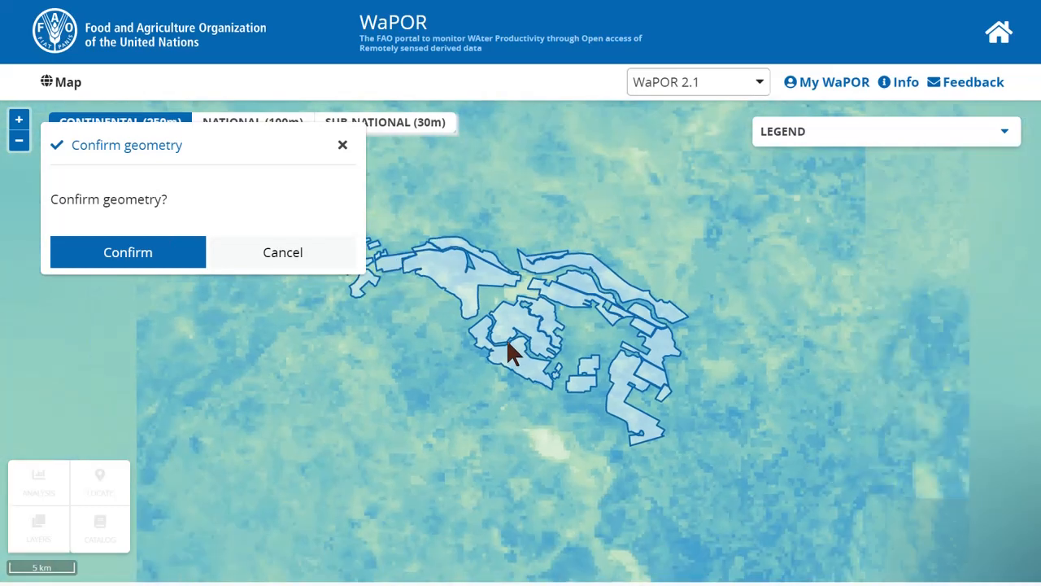
scroll(509, 350, down, 2)
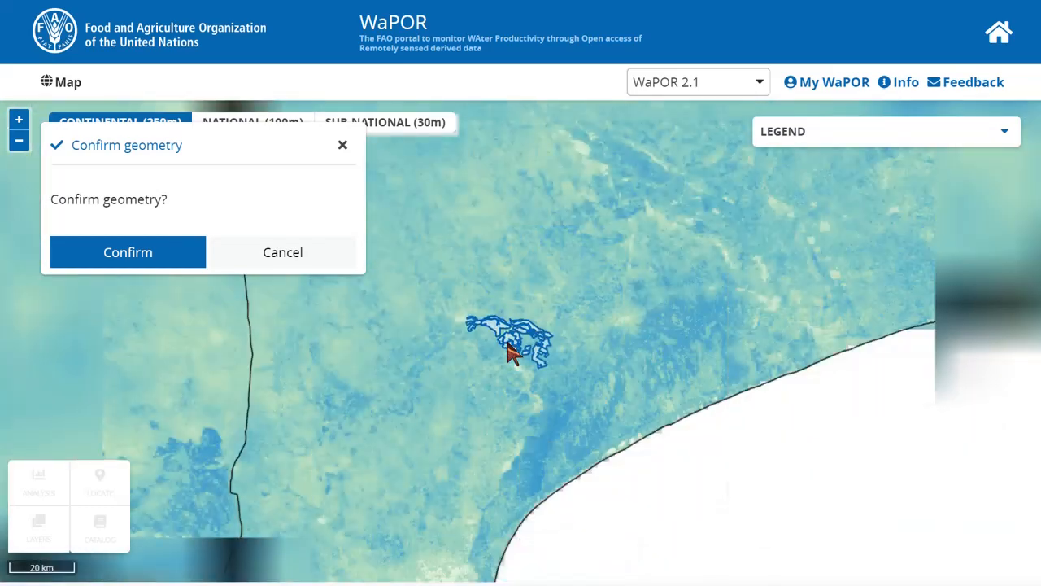
scroll(510, 352, down, 2)
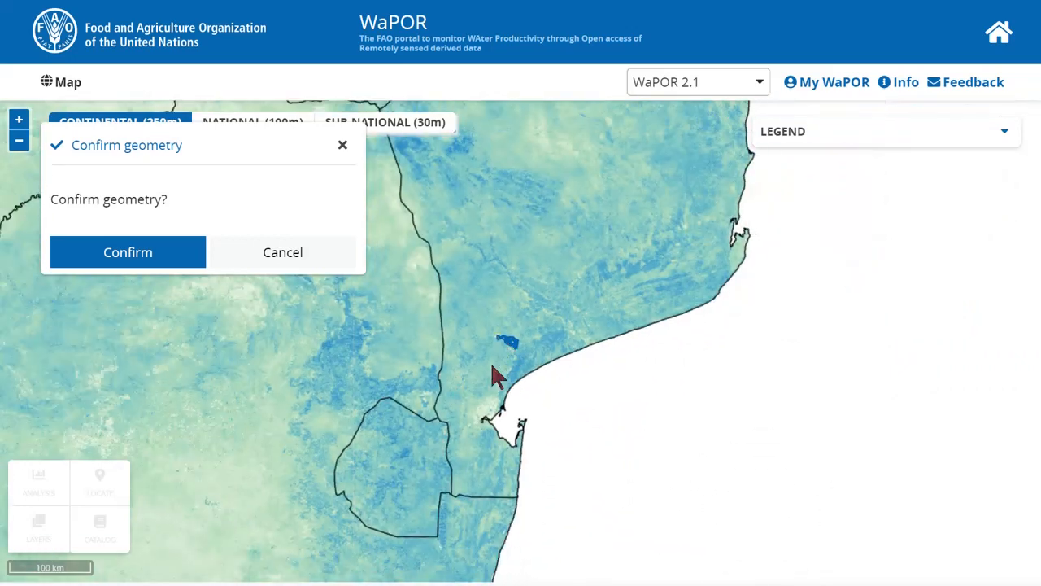
click(170, 257)
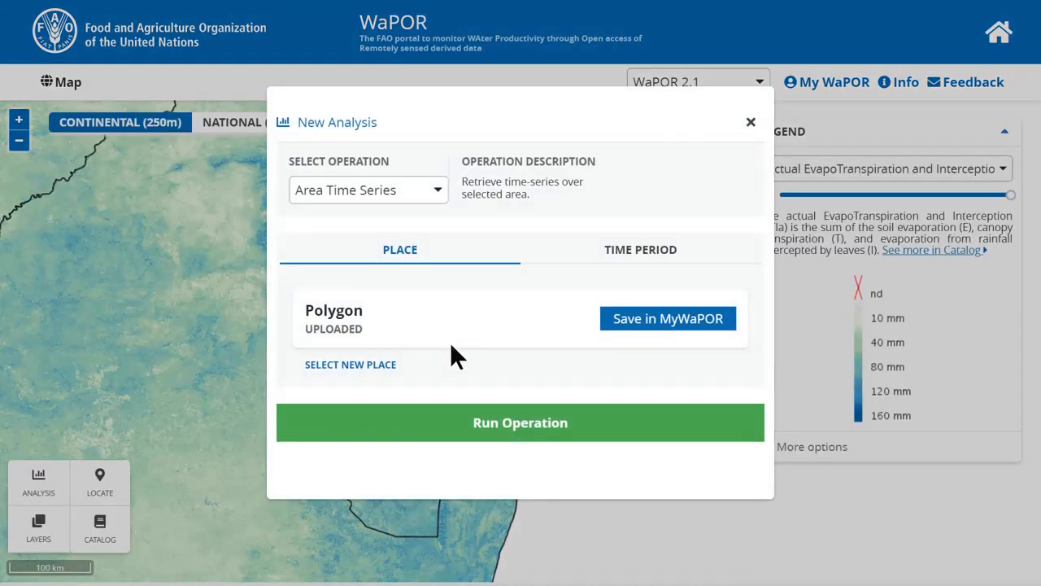
Save the uploaded polygon in MyWaPOR as a place named Xinavane
click(632, 318)
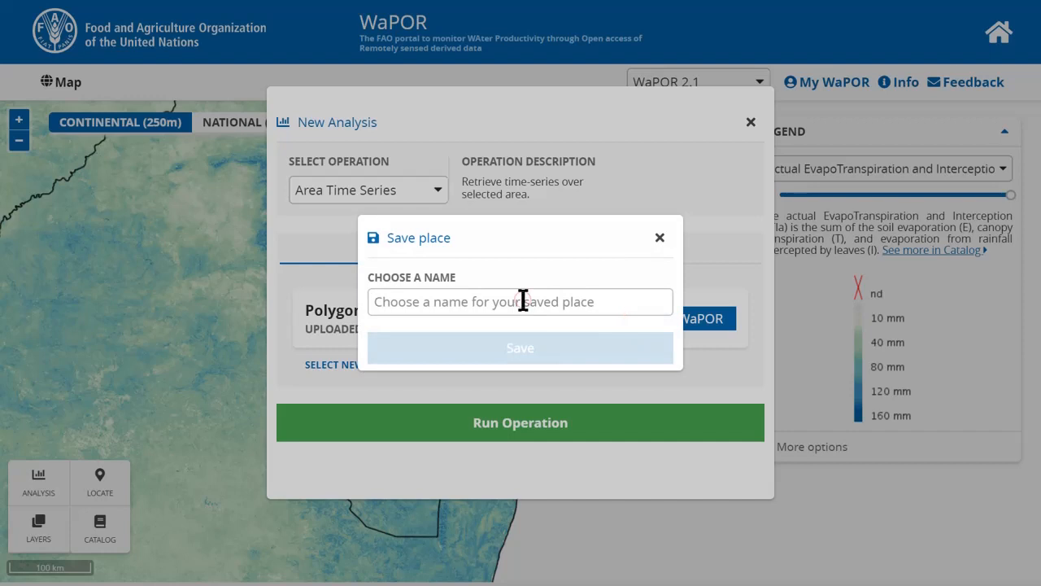
click(523, 300)
text(Xinavane)
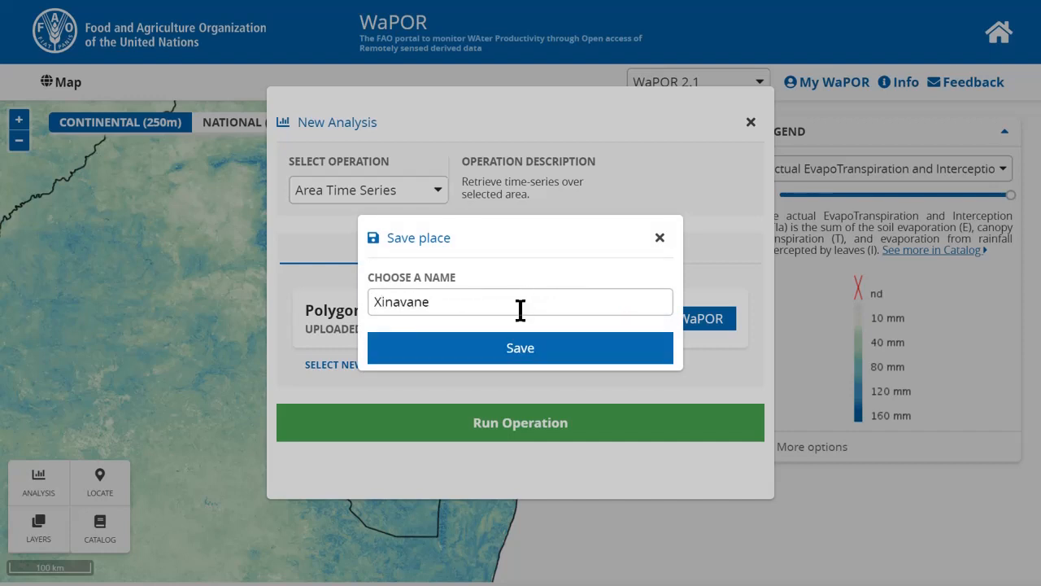
click(521, 348)
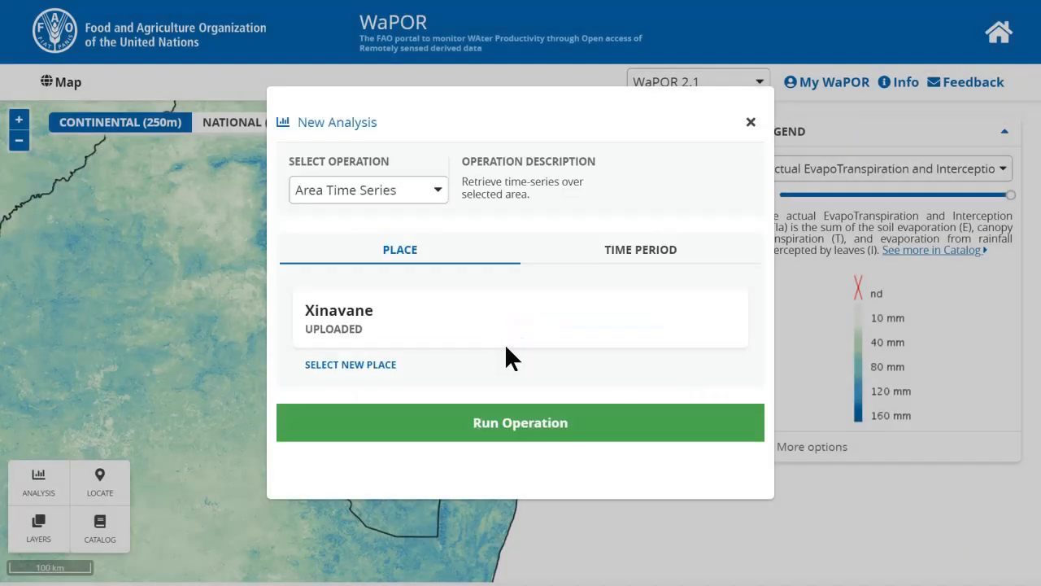
Run the area time series for Xinavane over the saved time period period2 and display the resulting chart
click(629, 249)
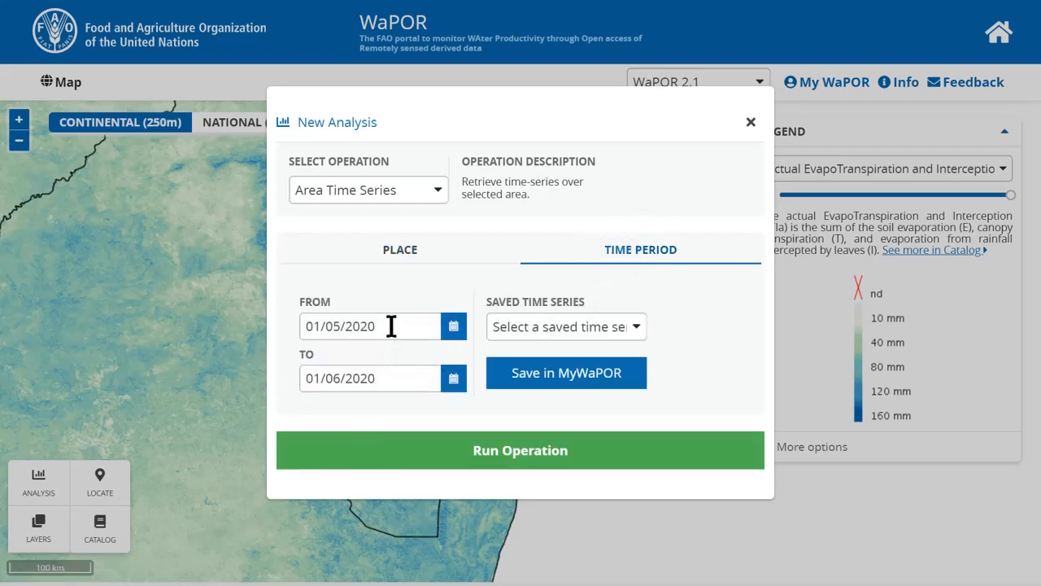
click(535, 329)
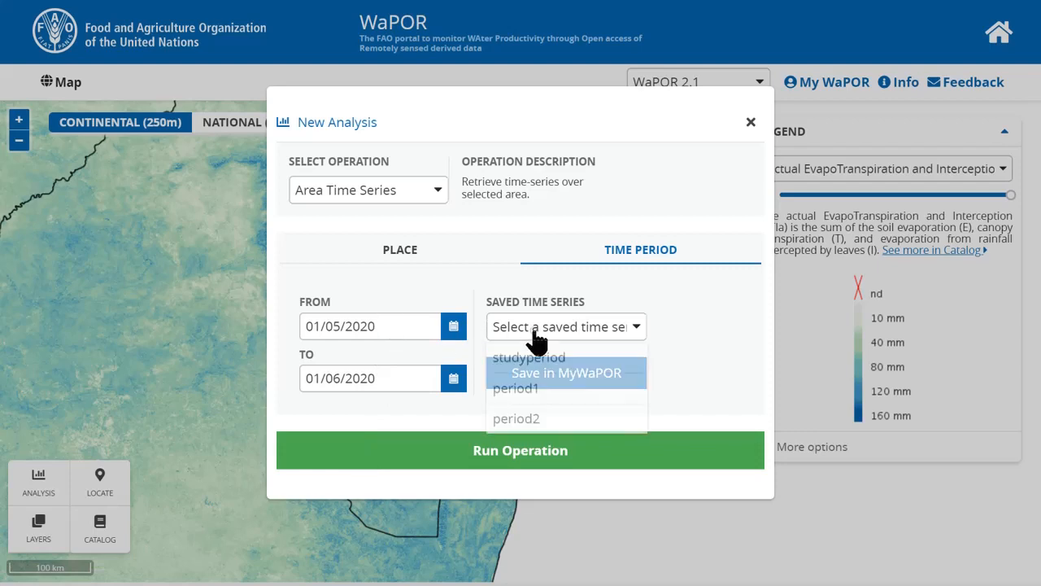
click(525, 416)
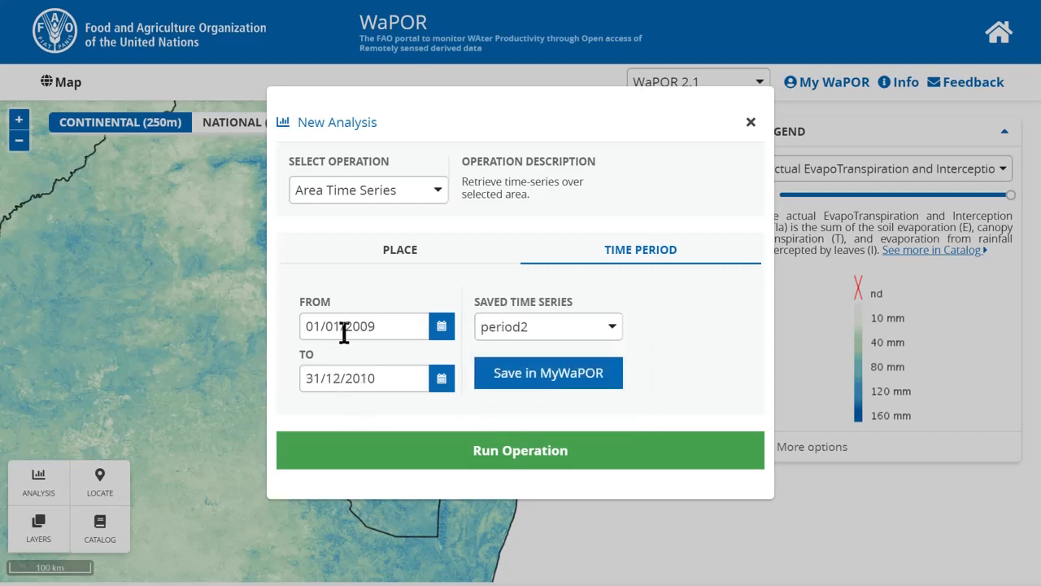
click(499, 452)
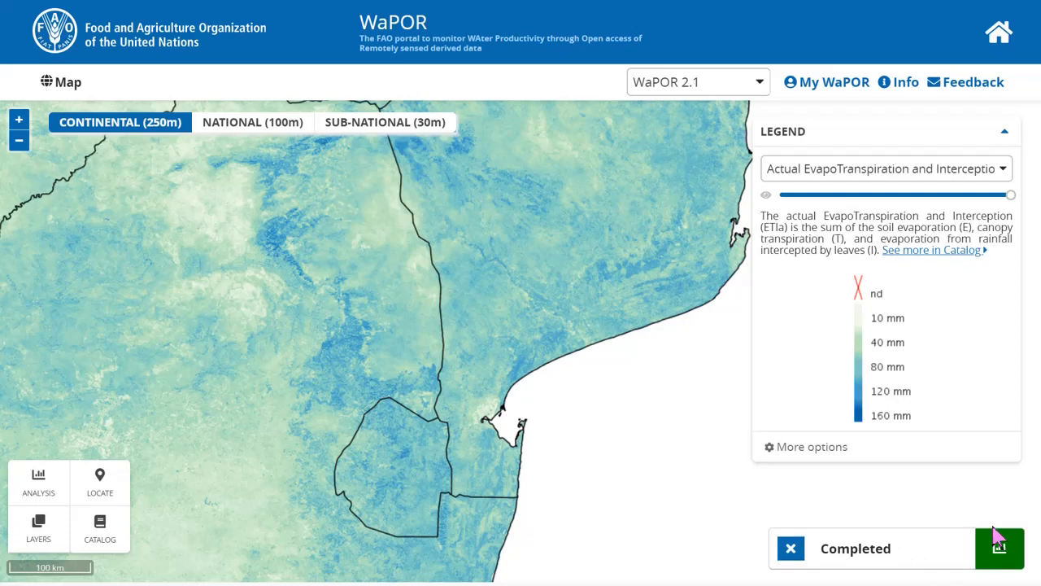
click(1000, 552)
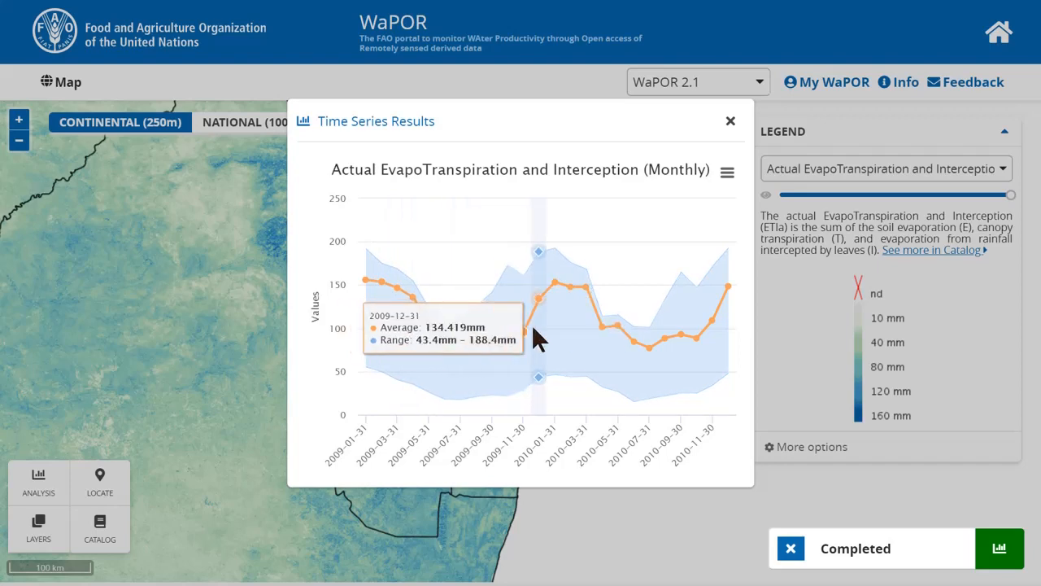
Download the monthly evapotranspiration time series as a CSV file named area_data on the Desktop
click(728, 172)
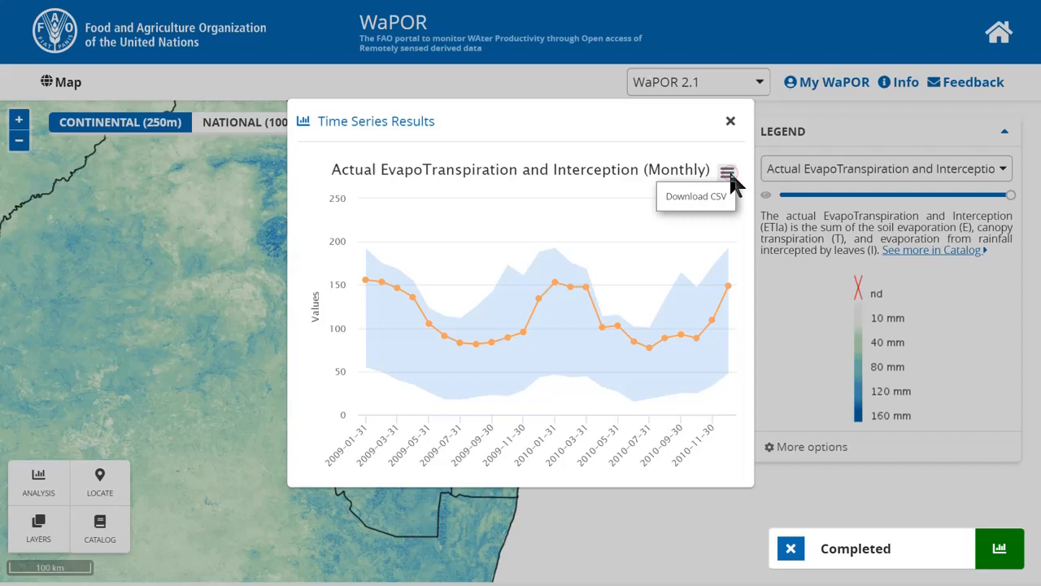
click(693, 210)
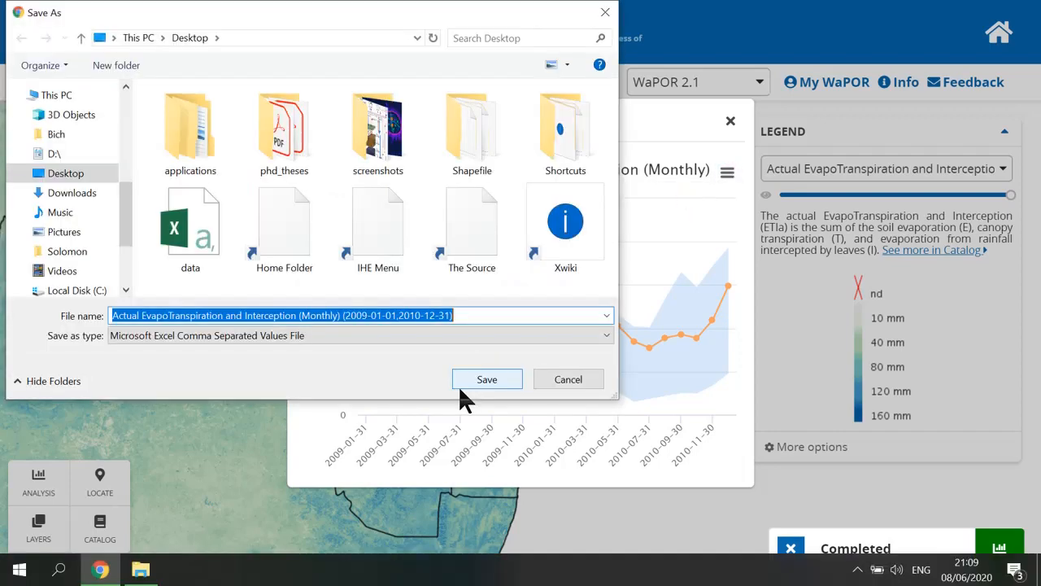
text(ar)
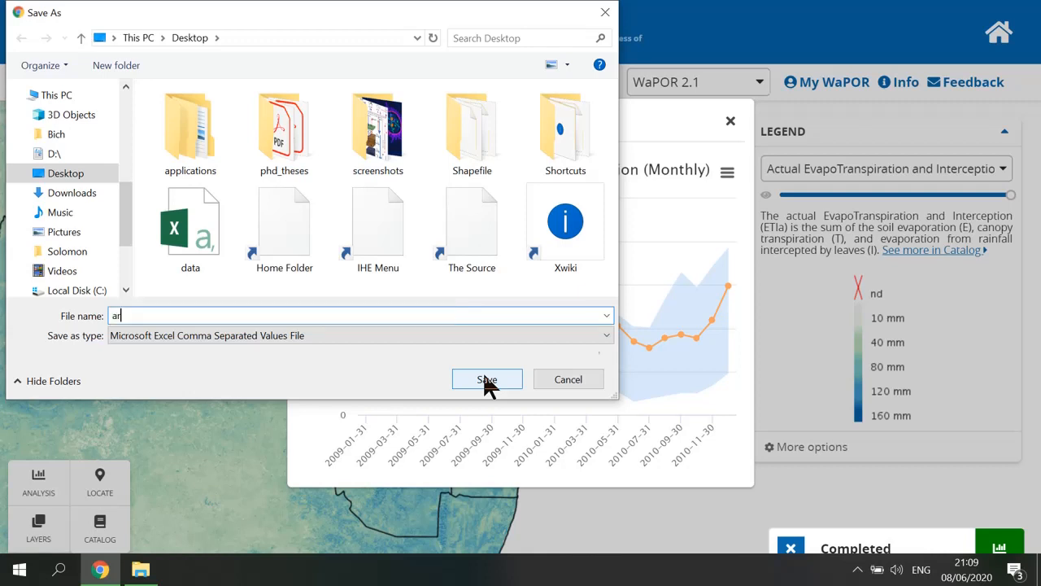
text(ea_data)
click(487, 381)
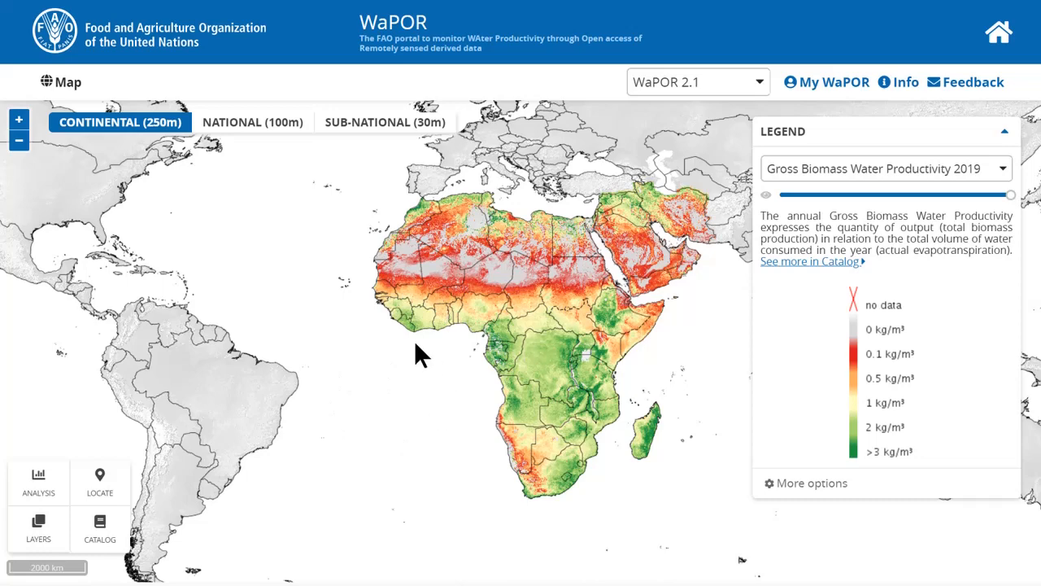
Switch the map to the National (100m) level and start a new analysis with the Area Water Productivity operation
click(264, 134)
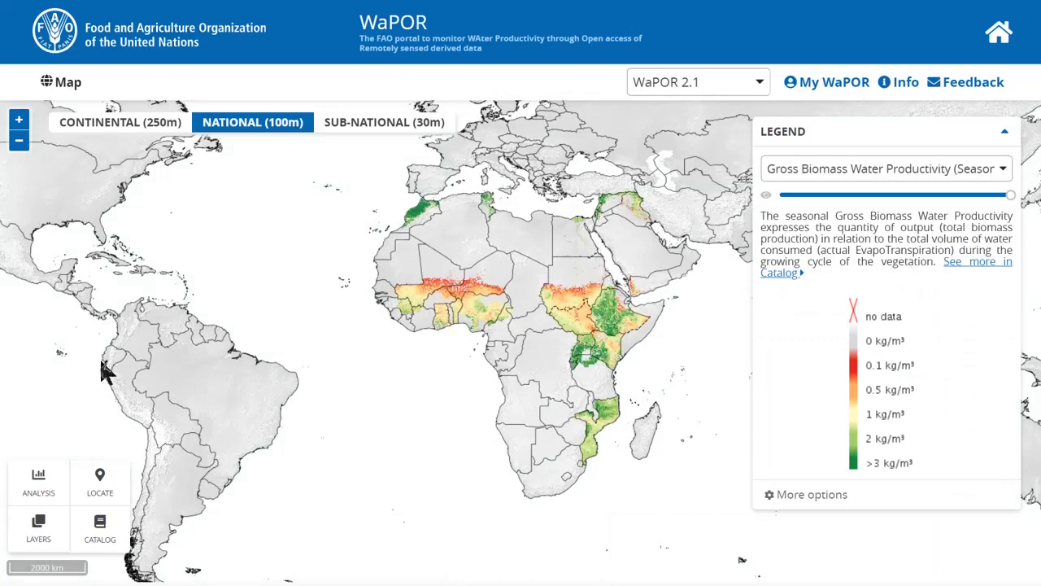
click(44, 498)
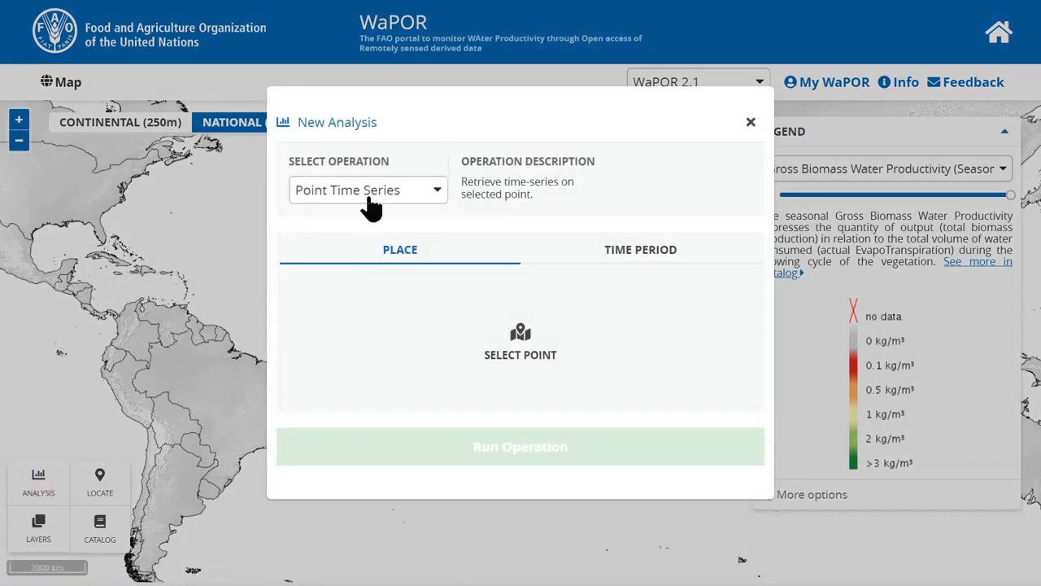
click(366, 195)
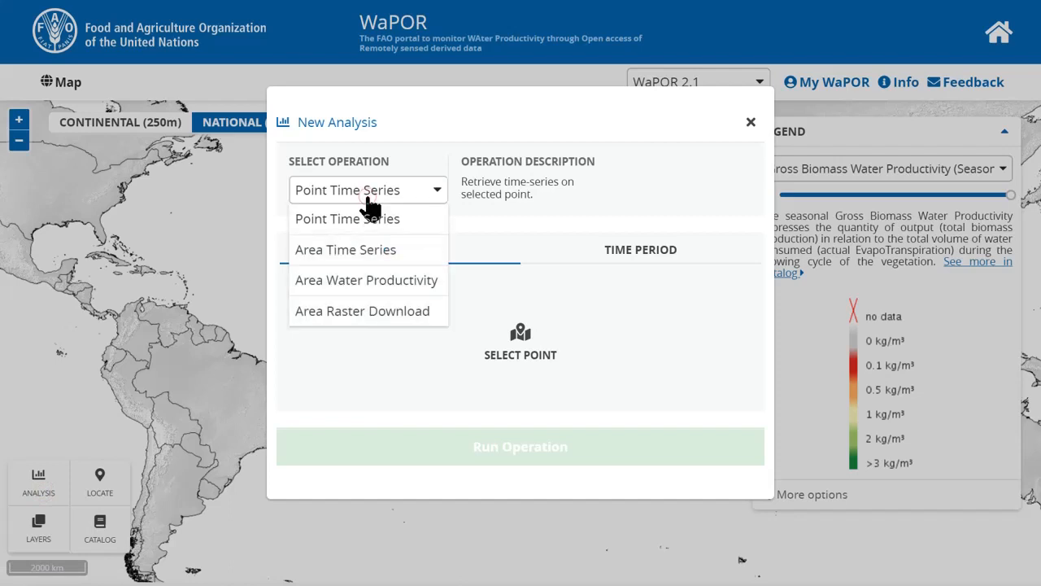
click(357, 286)
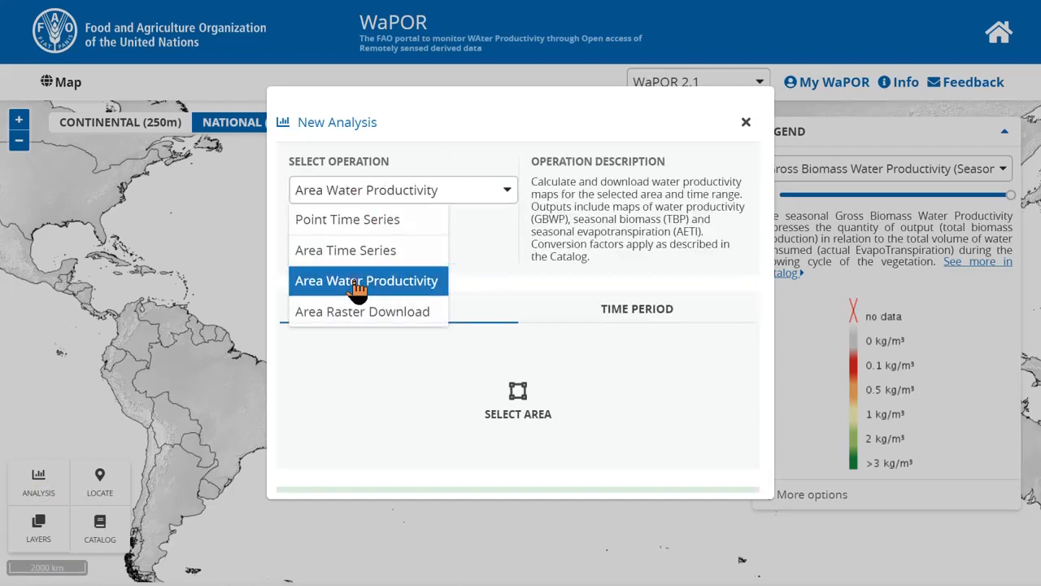
Define the water productivity area by uploading the zipped shapefile Project_site_Xinavane.zip and confirm its geometry
click(452, 386)
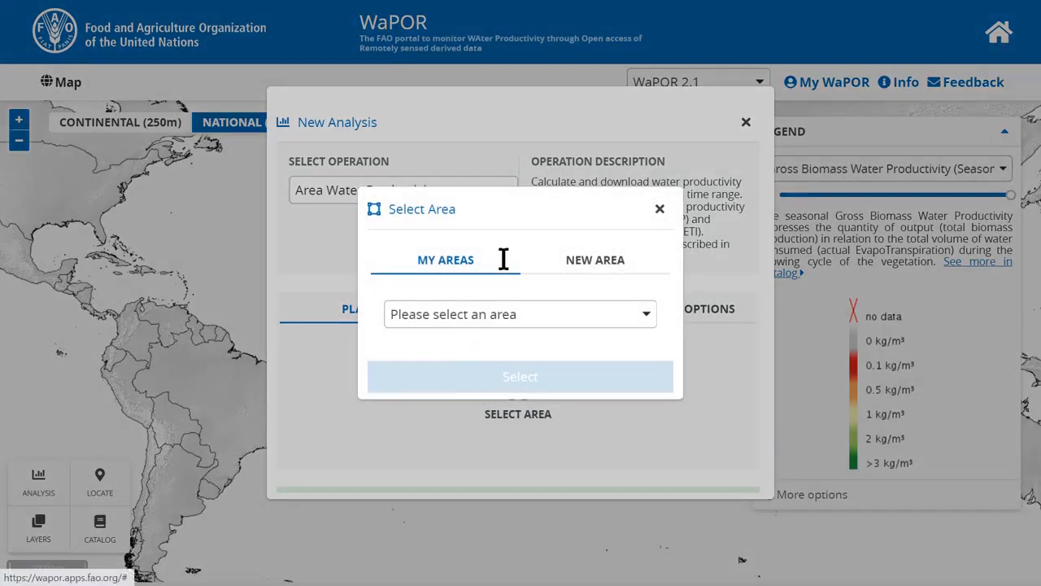
click(587, 268)
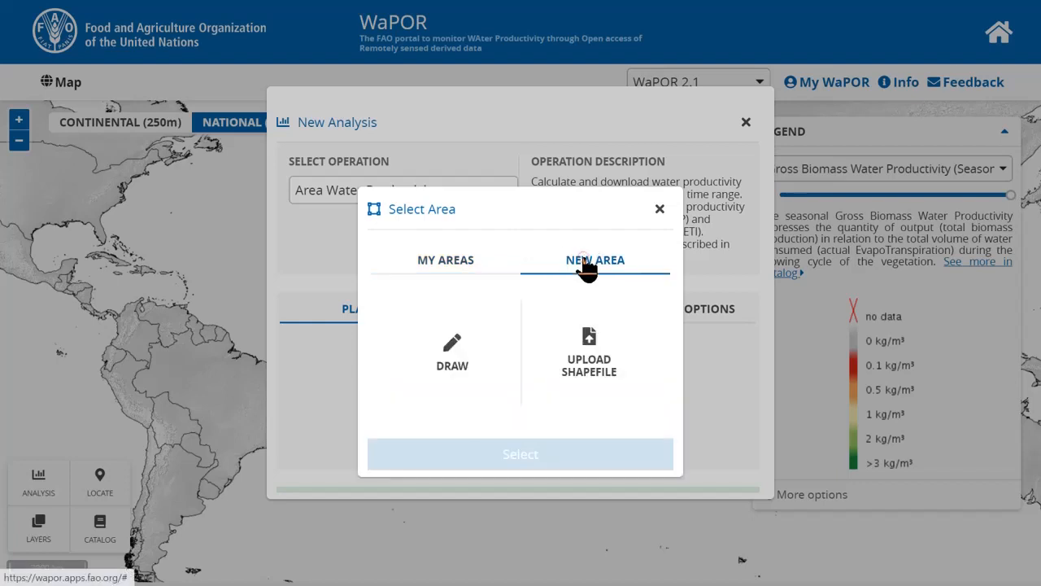
click(461, 270)
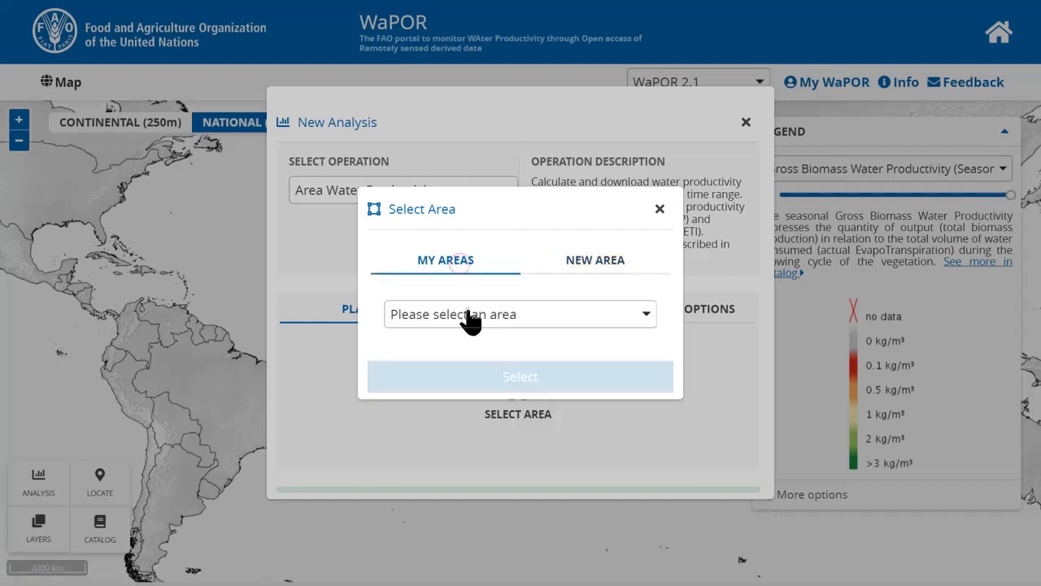
click(465, 318)
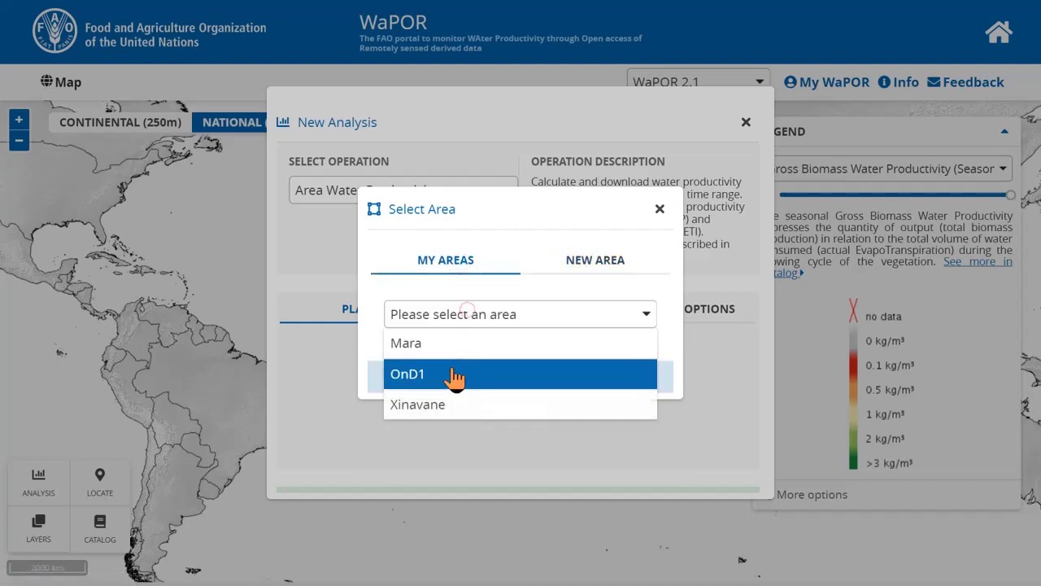
click(588, 262)
click(587, 395)
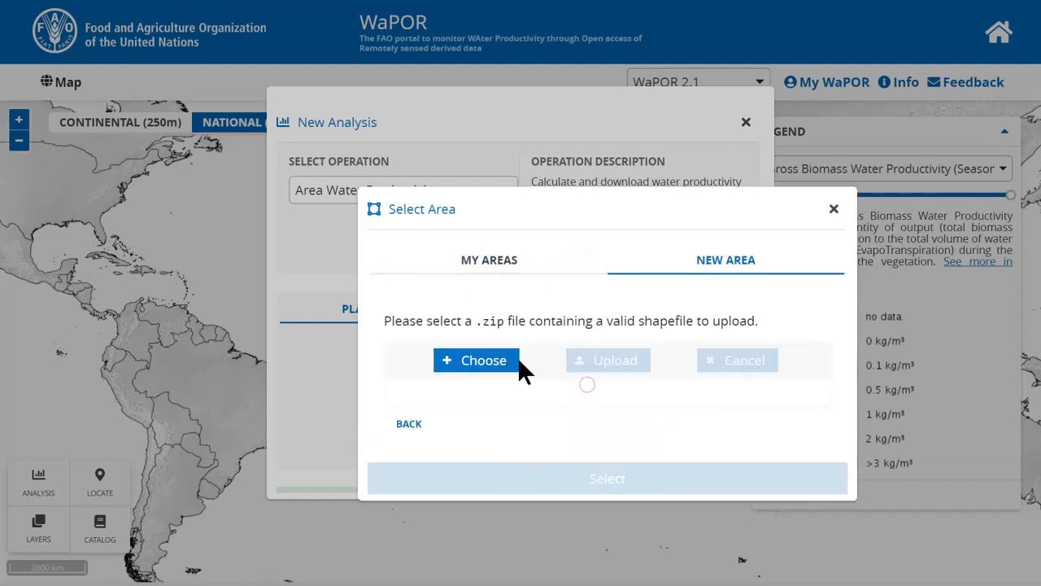
click(492, 360)
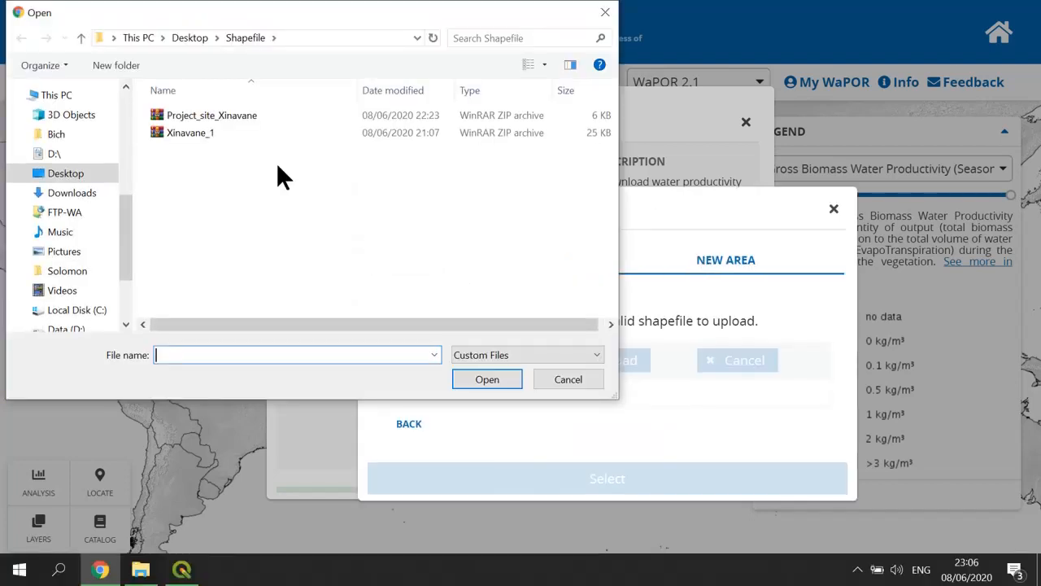
click(222, 112)
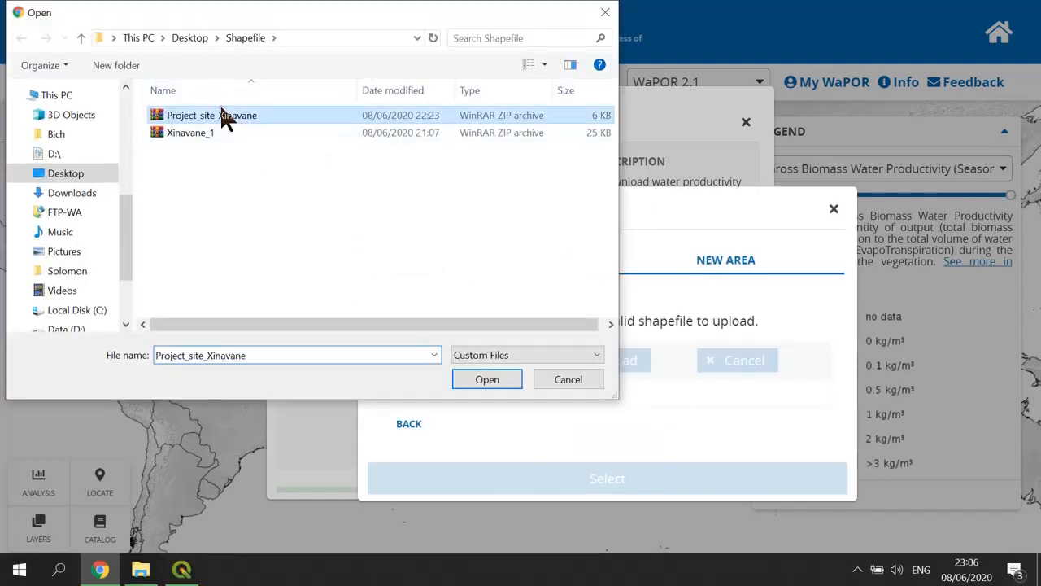
click(471, 370)
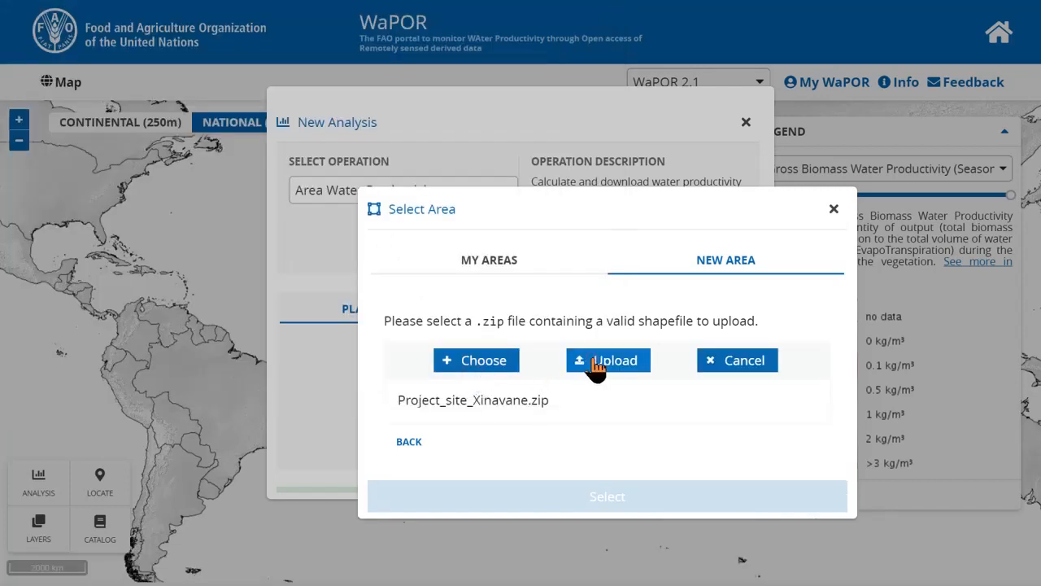
click(594, 363)
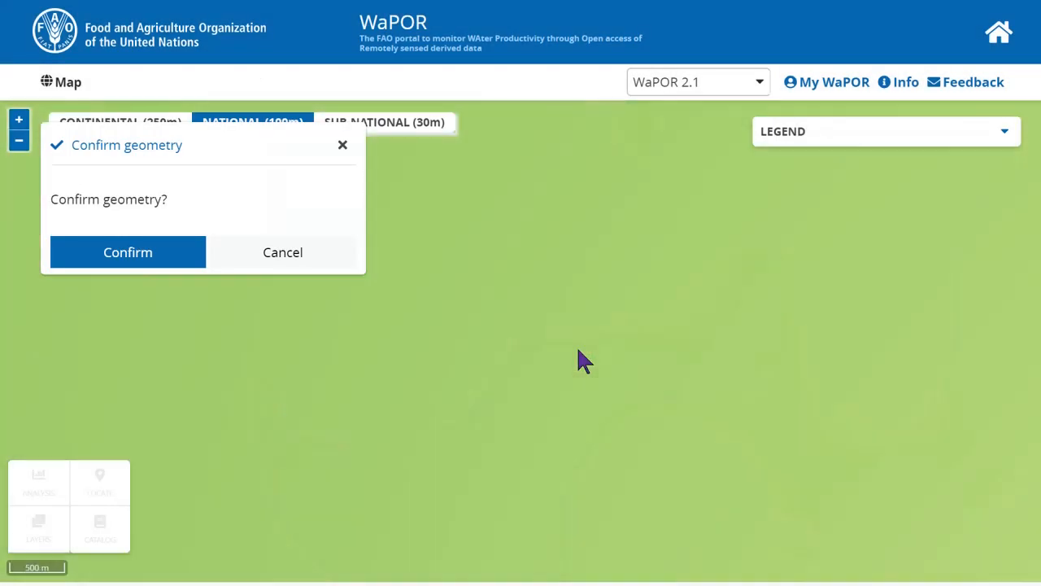
click(171, 265)
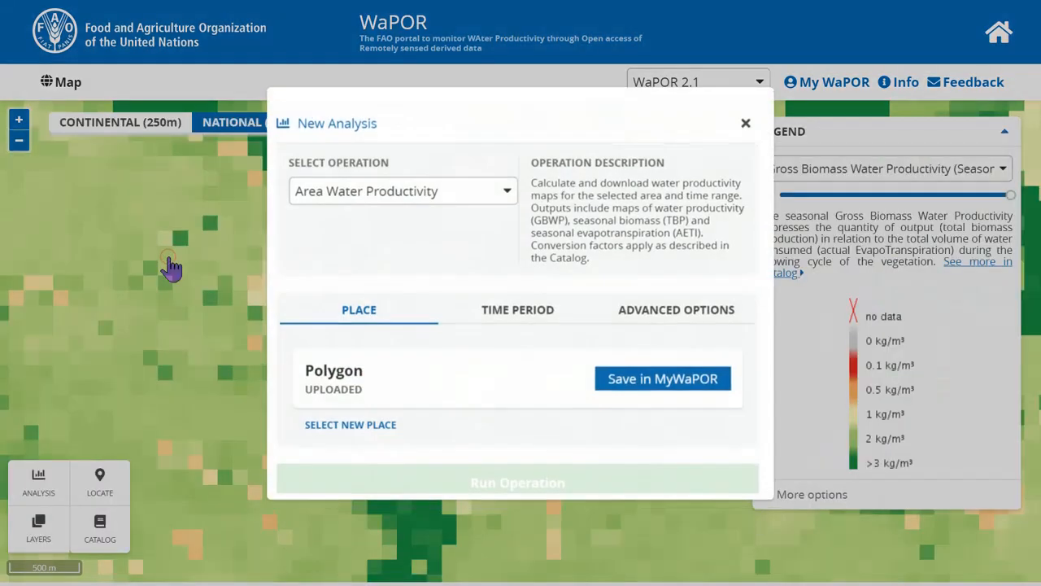
Set the analysis time period from 01/10/2009 to 30/09/2010
click(497, 313)
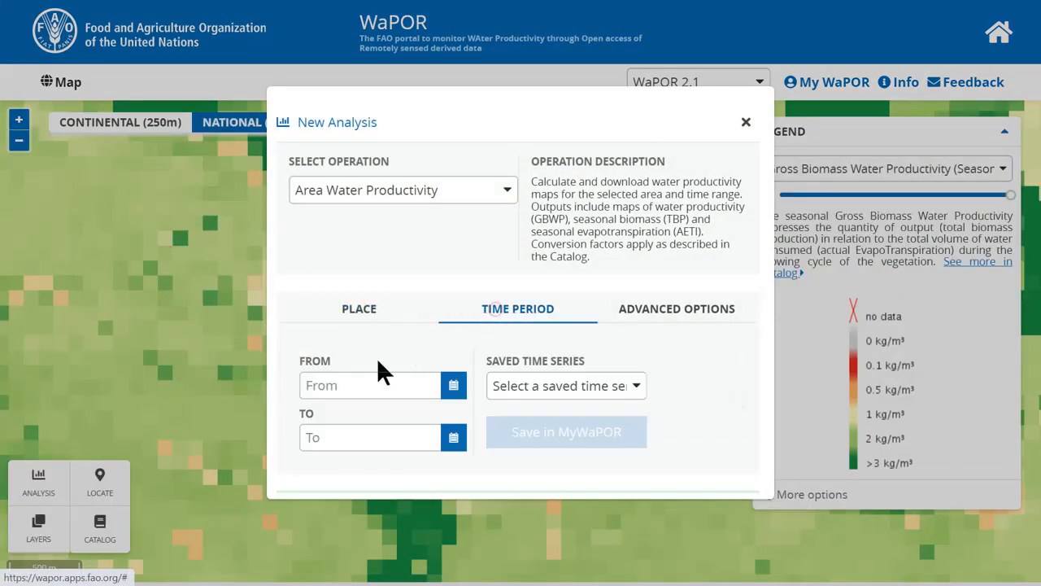
click(338, 379)
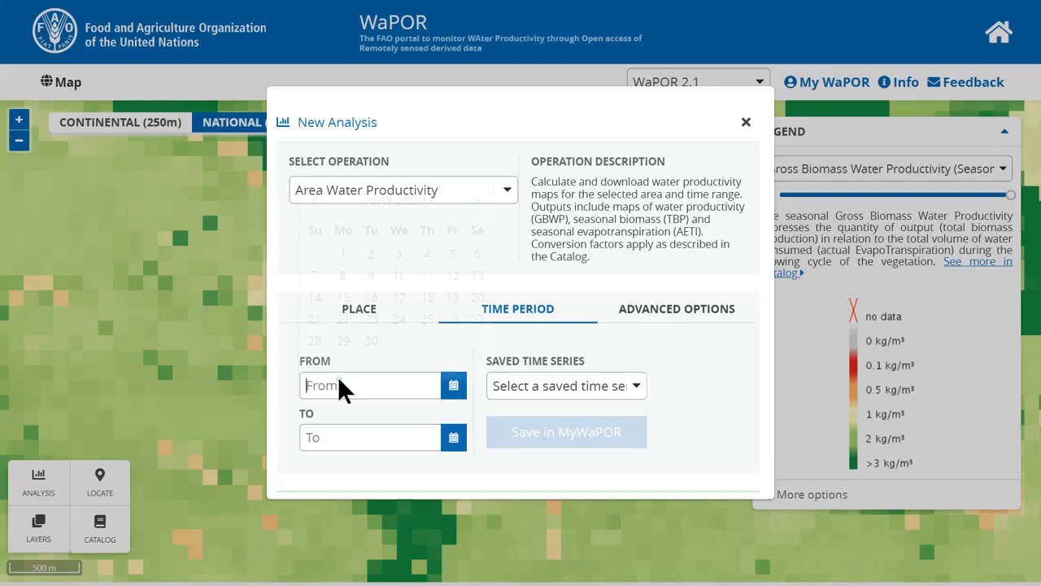
text(1/)
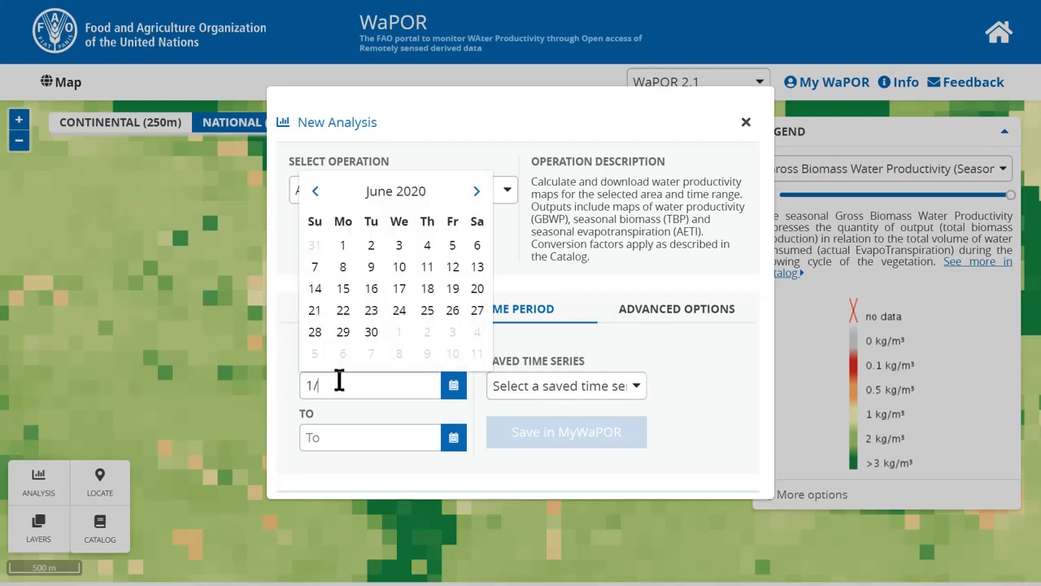
text(10/2009)
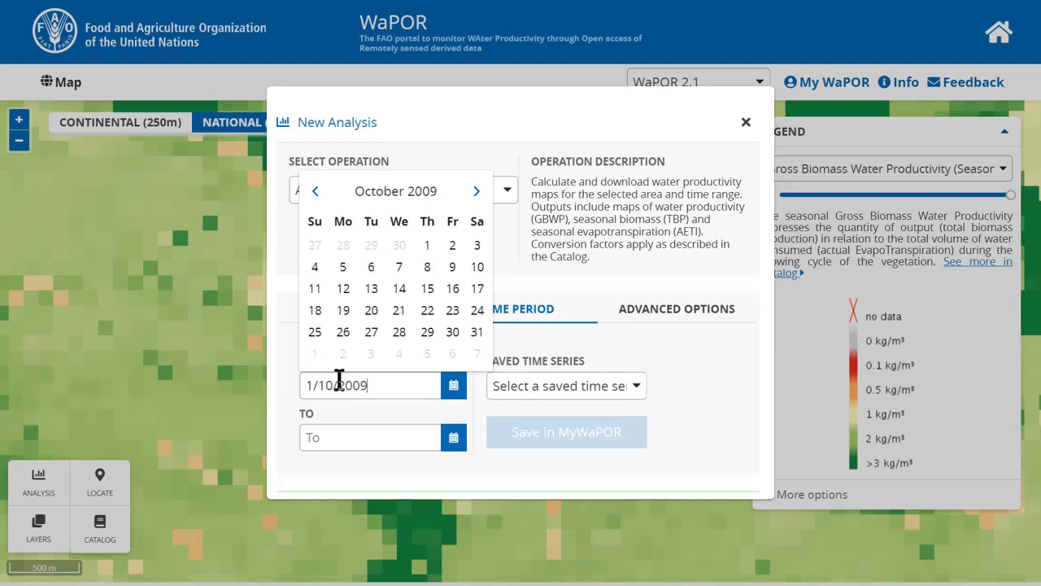
click(325, 428)
text(30/)
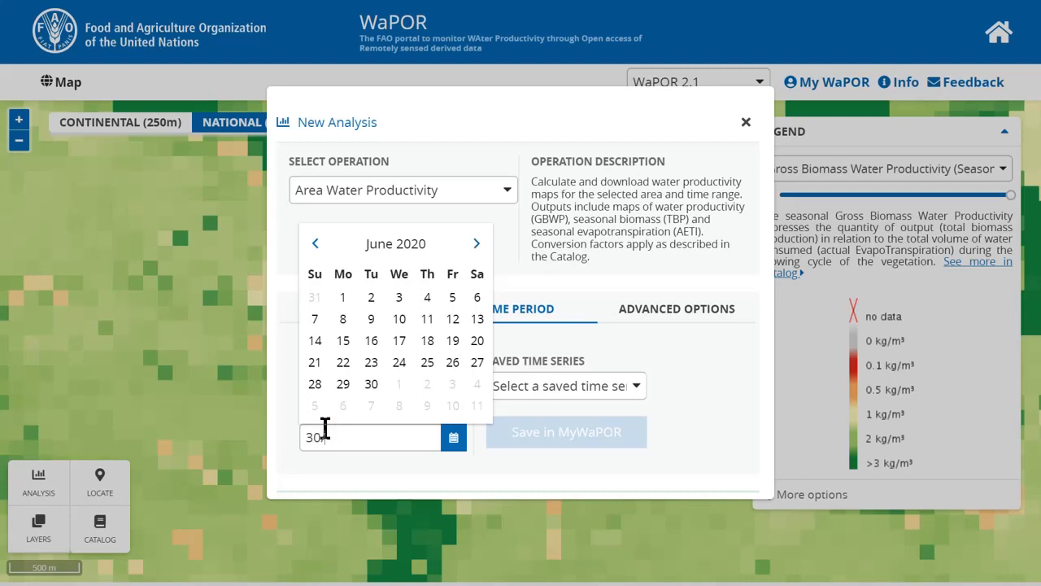
text(9/2010)
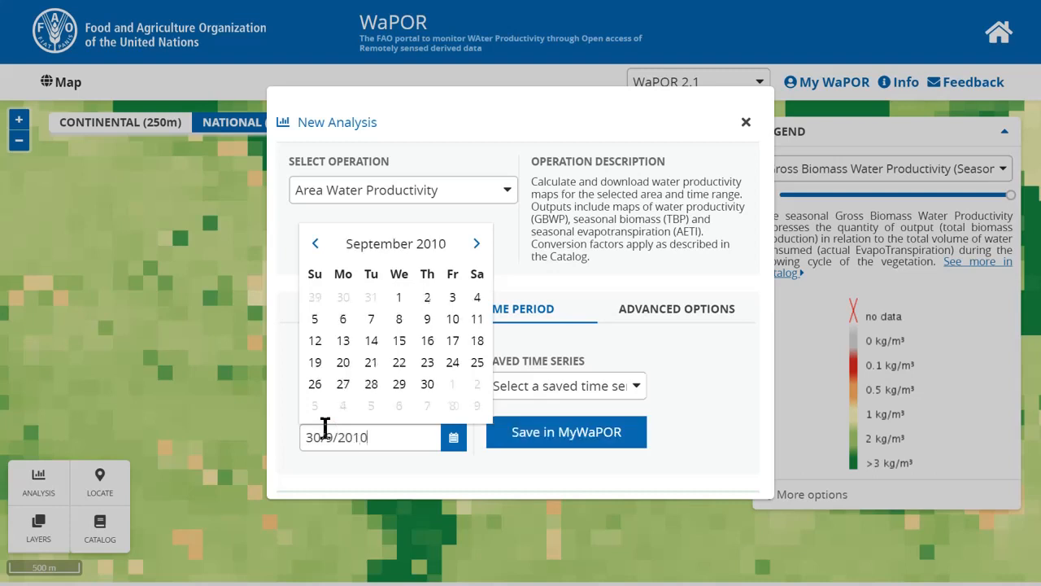
click(684, 411)
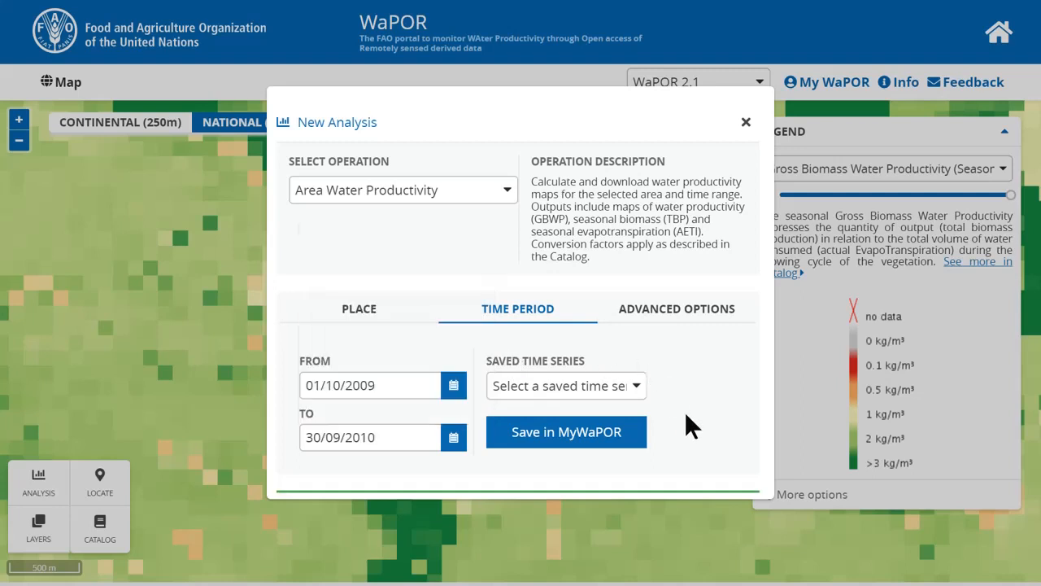
Save the entered time period in MyWaPOR under the name season2
click(524, 389)
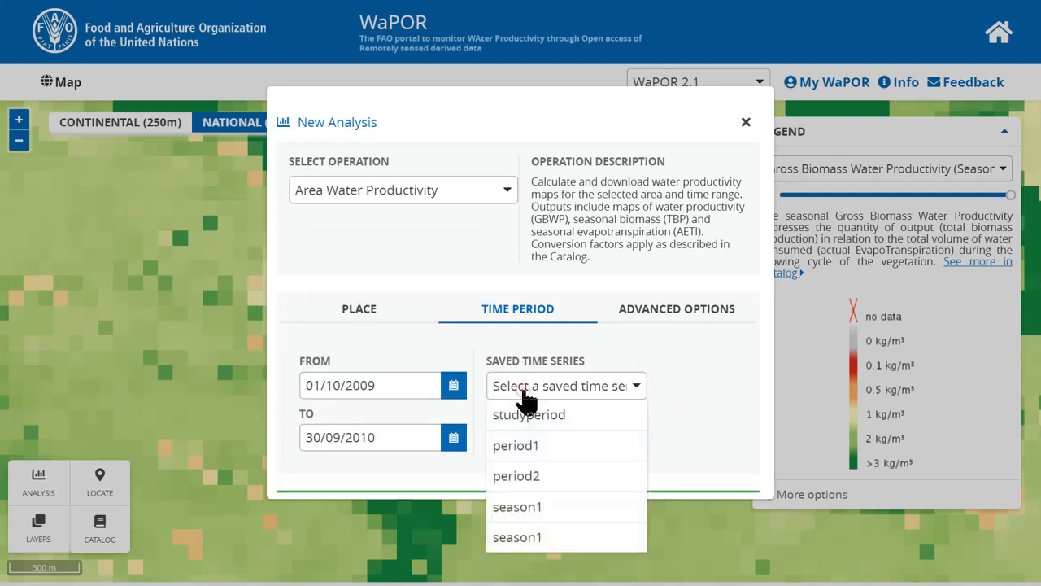
click(523, 390)
click(527, 433)
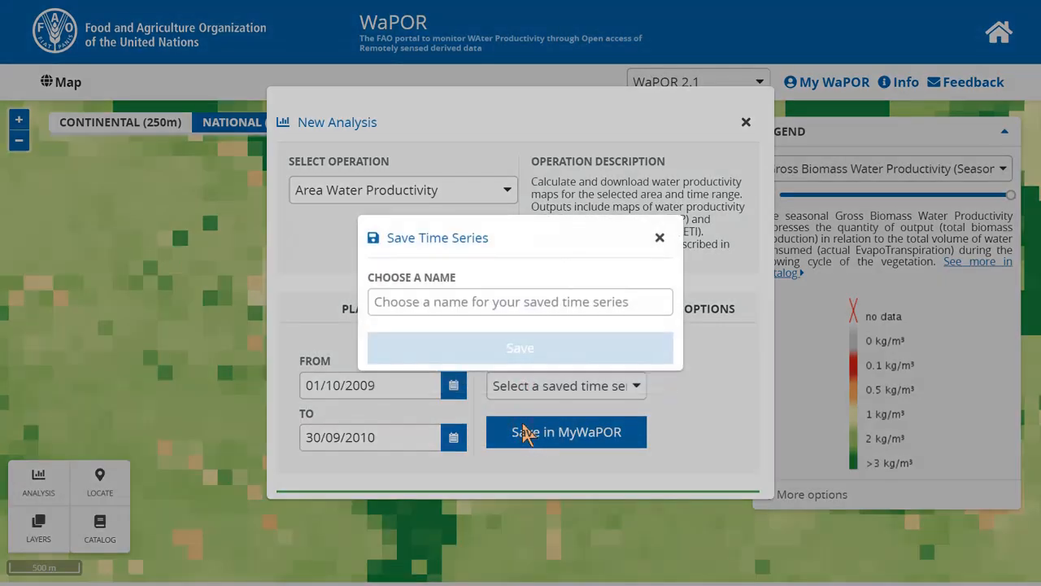
click(543, 301)
text(sea)
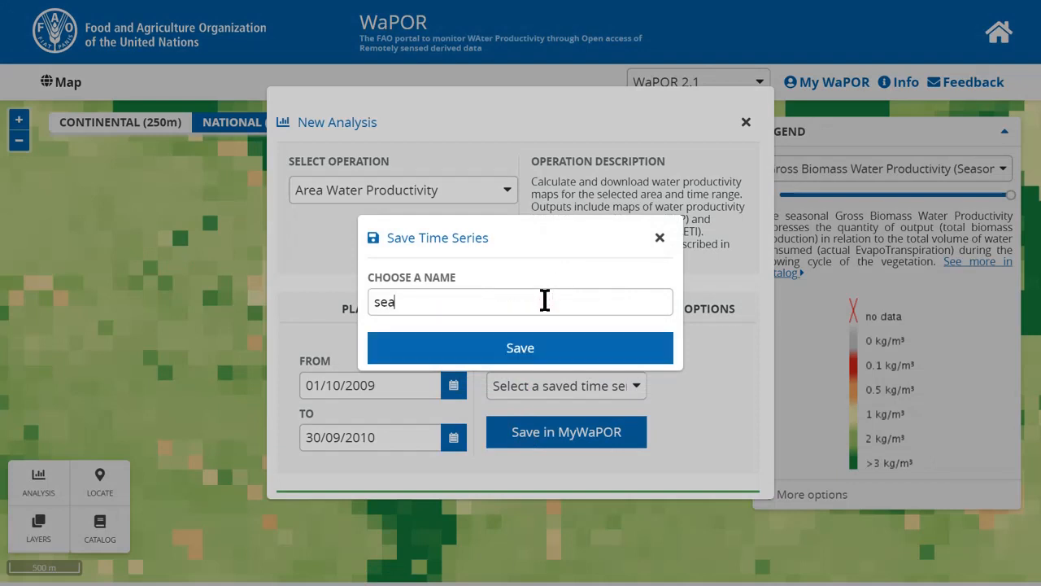
text(son2)
click(507, 355)
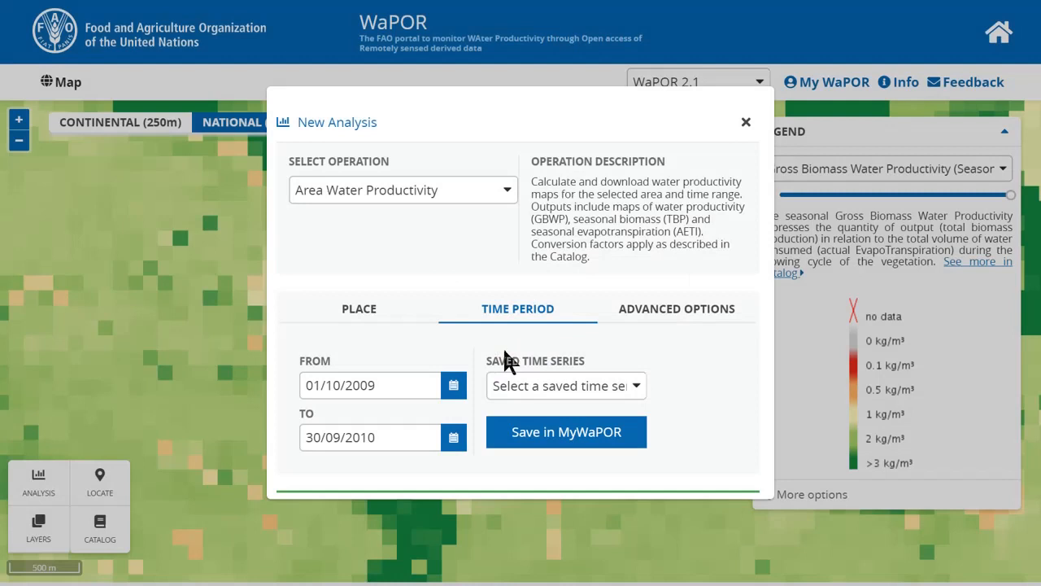
Examine the advanced crop parameters and their Explanatory Notes, including the parameter definitions and the yield and crop water productivity formulas
click(623, 319)
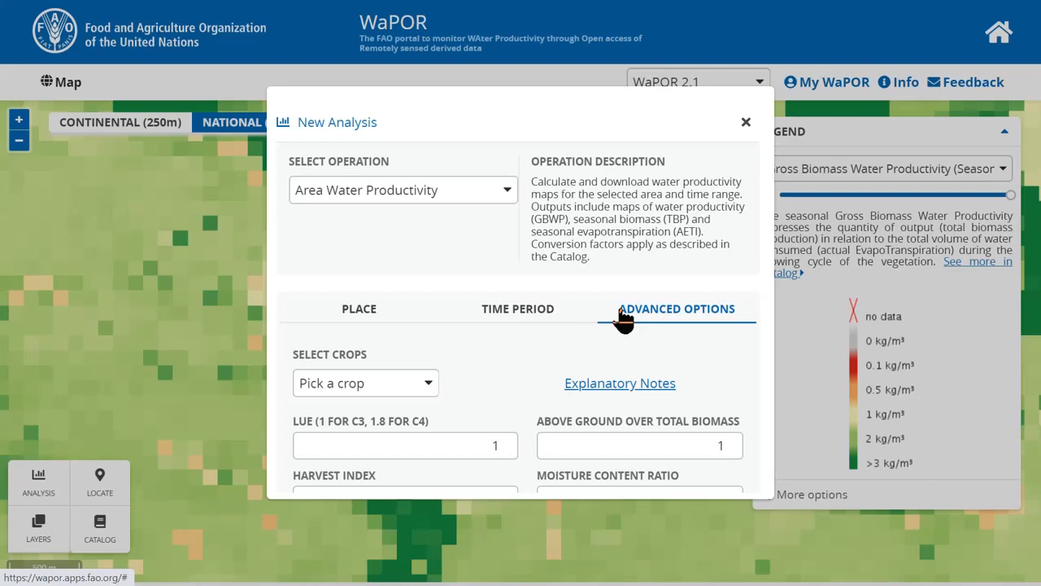
scroll(517, 396, down, 2)
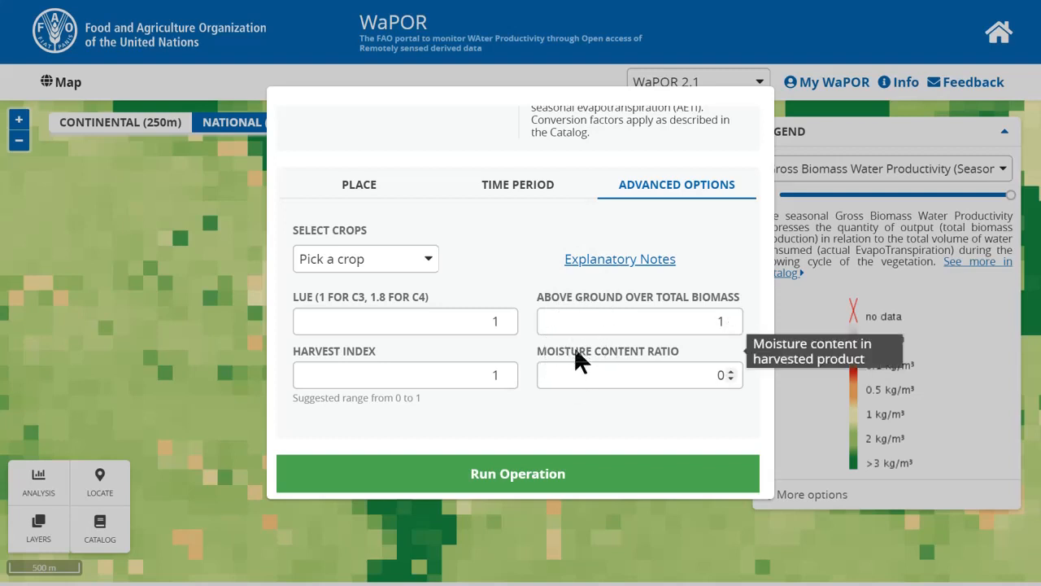
click(596, 260)
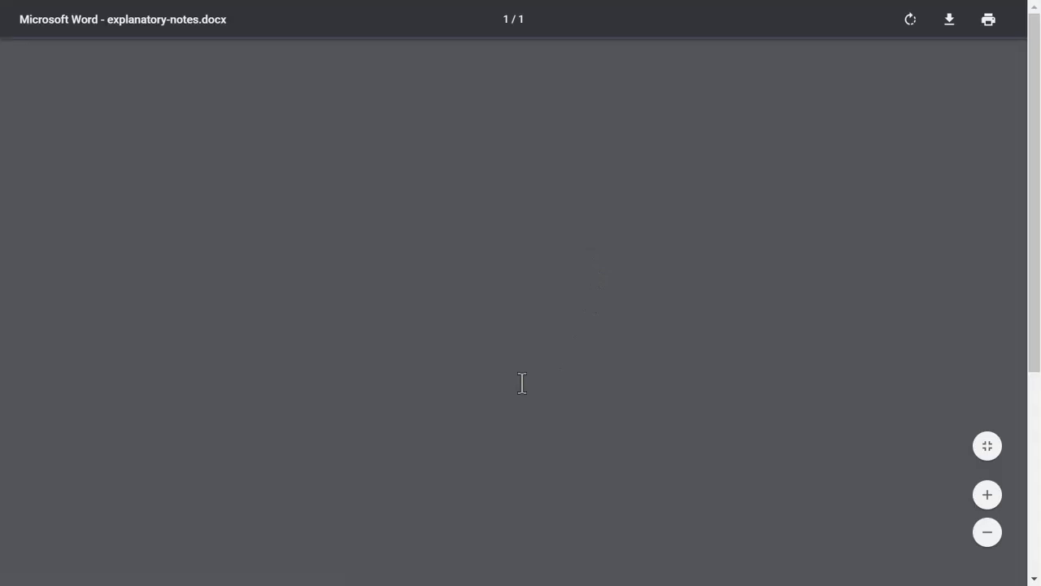
scroll(491, 409, down, 3)
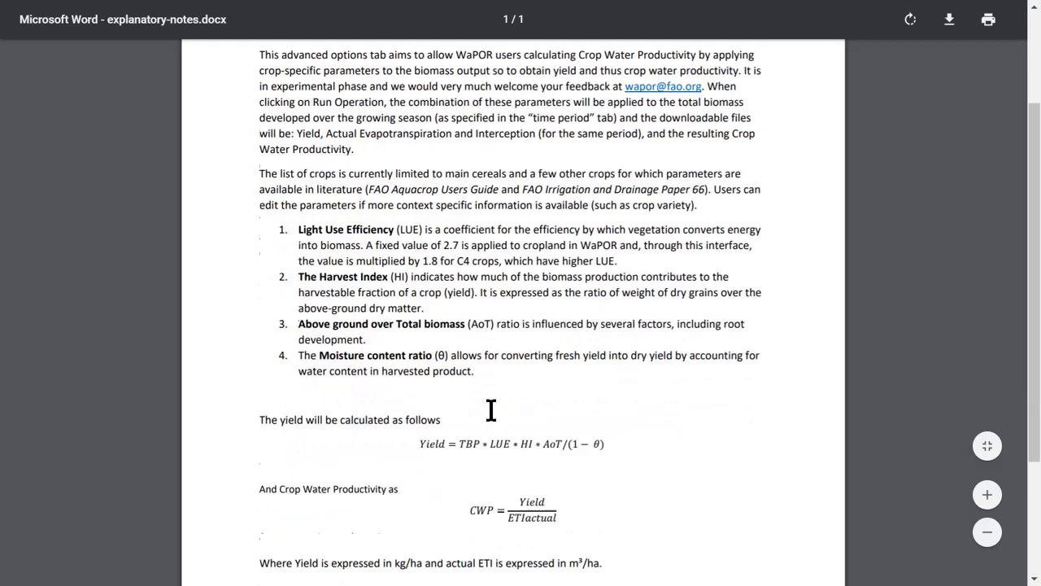
scroll(491, 409, up, 3)
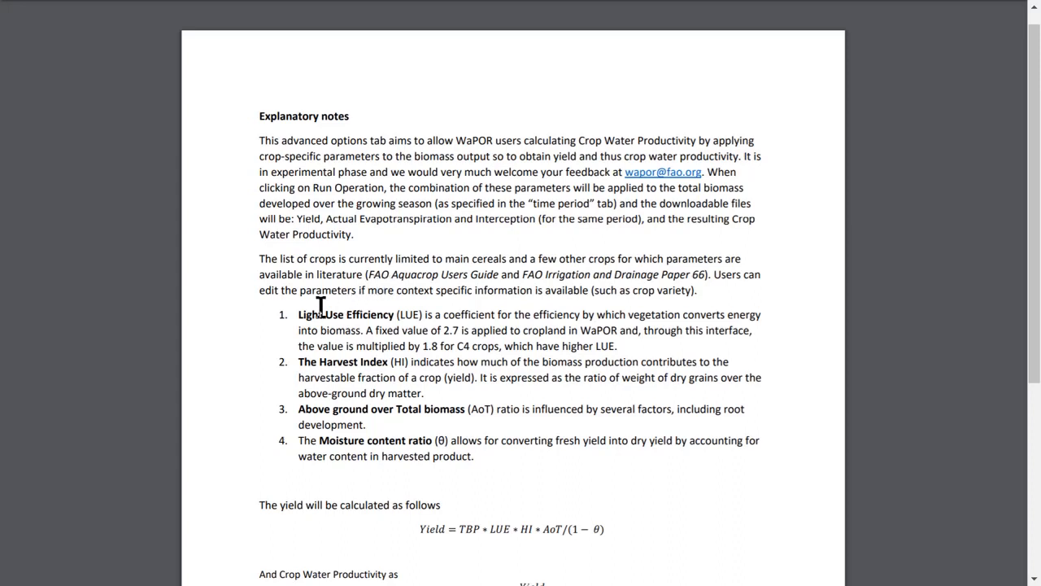
drag(318, 314, 403, 475)
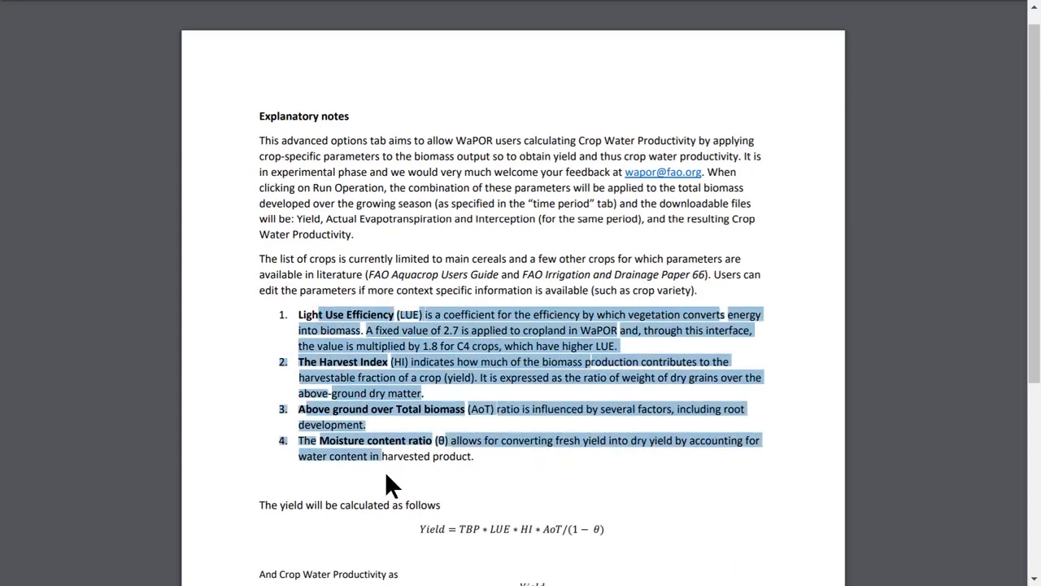
scroll(386, 474, down, 6)
drag(271, 201, 348, 204)
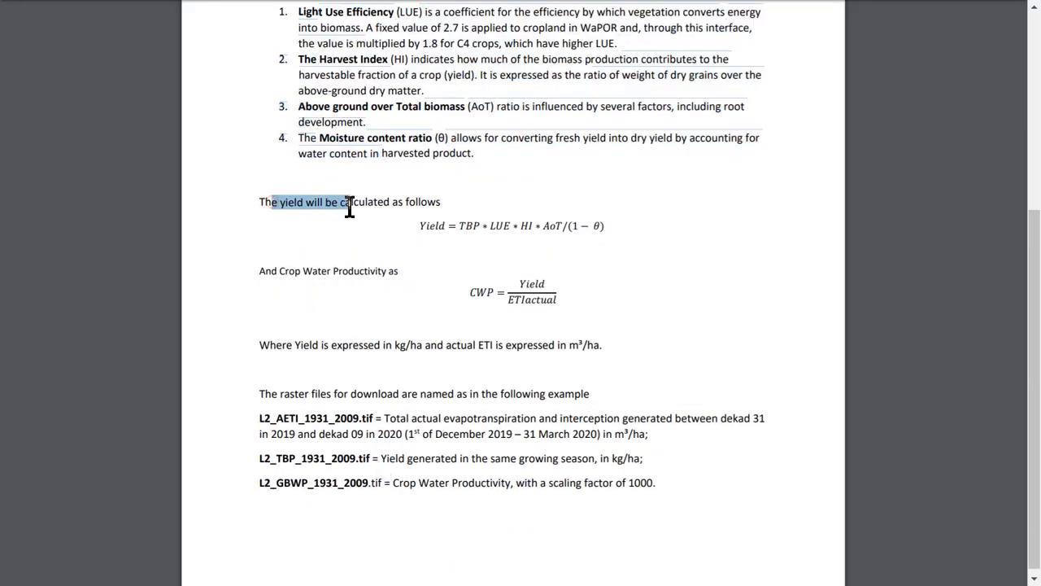
drag(259, 271, 394, 284)
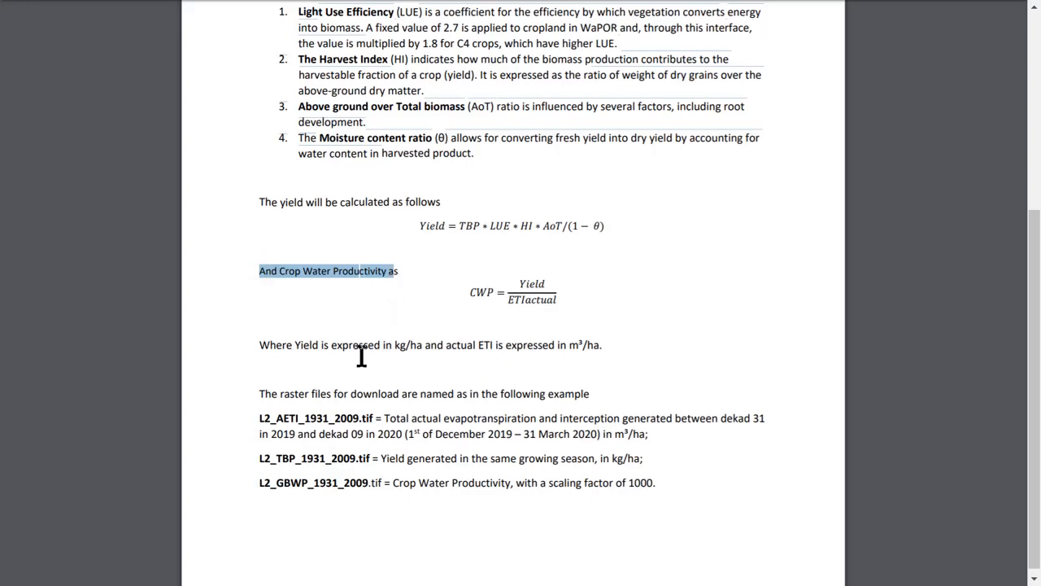
key(alt+Tab)
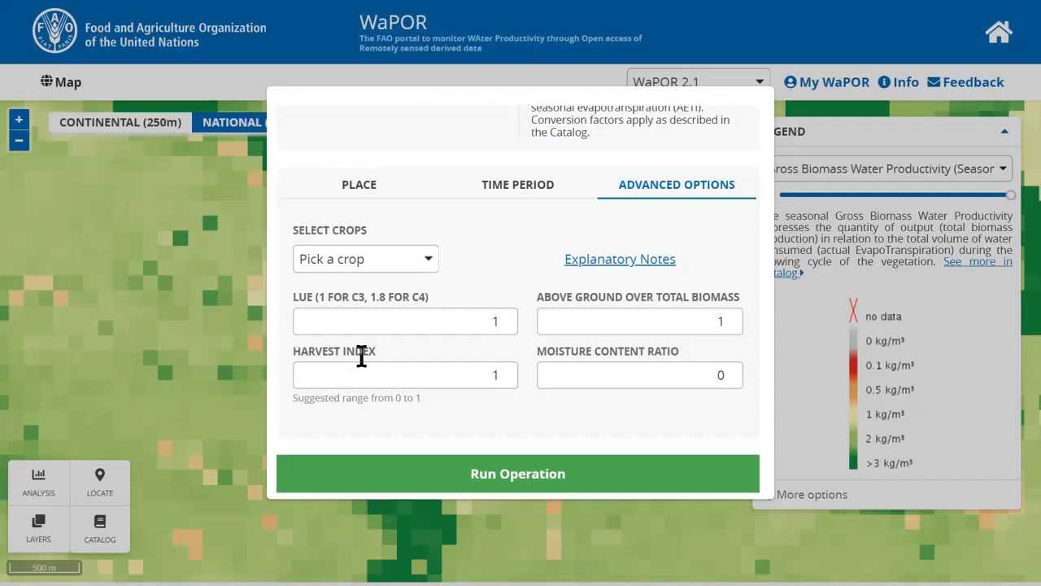
Choose Sugar Cane (ratoon) as the crop in the advanced options and review the other available crops
click(342, 260)
scroll(342, 309, down, 3)
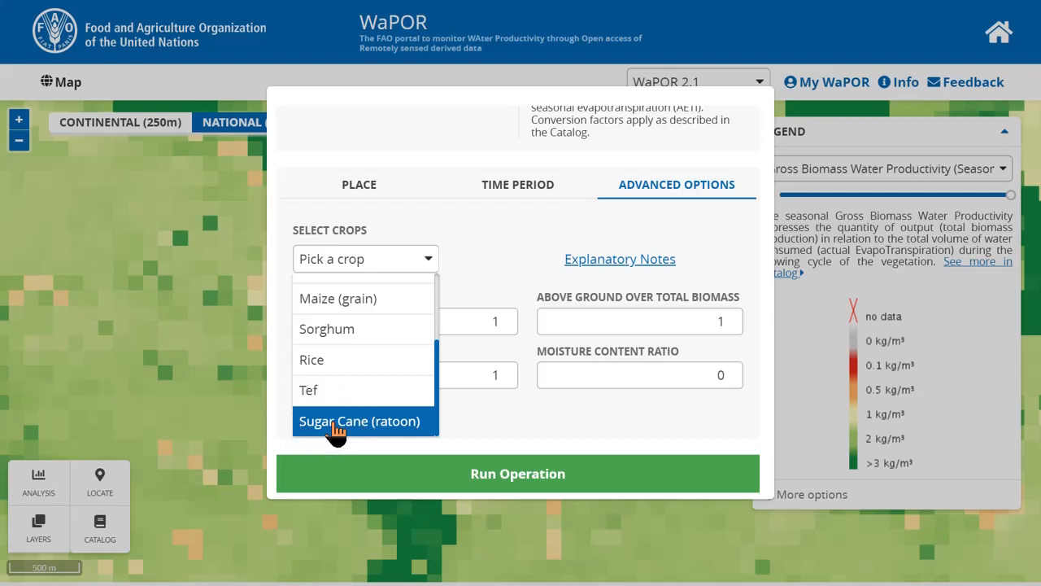
click(336, 423)
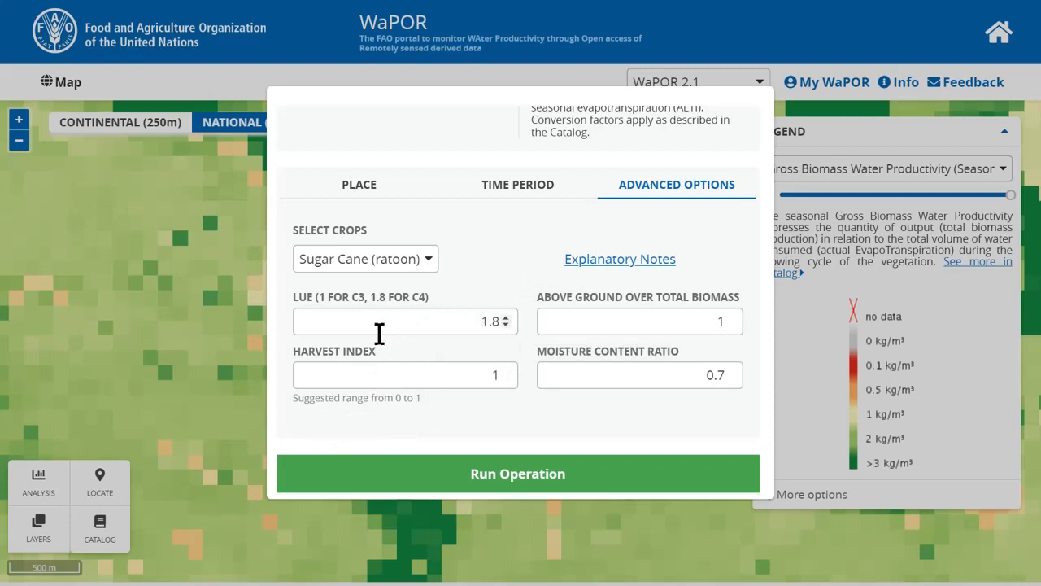
mouse_move(353, 302)
click(360, 267)
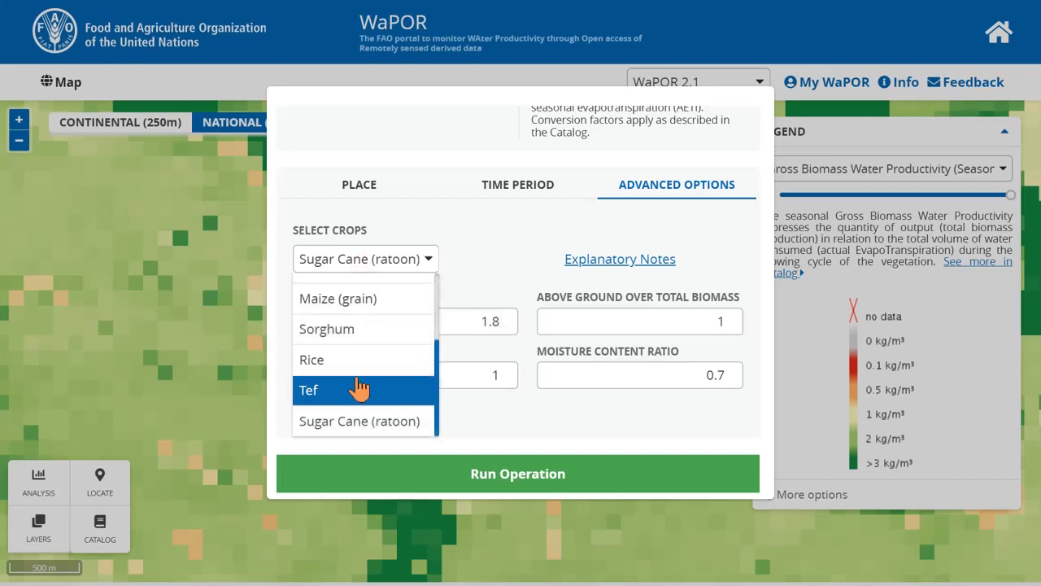
scroll(359, 383, up, 3)
scroll(360, 382, down, 3)
click(498, 275)
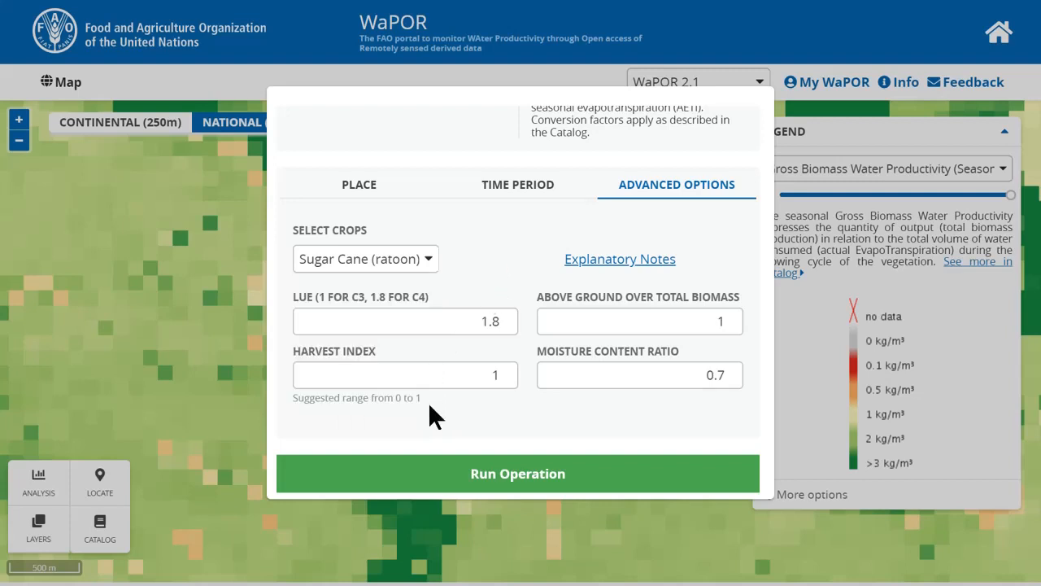
Run the Area Water Productivity operation and open the list of downloadable result rasters
click(501, 474)
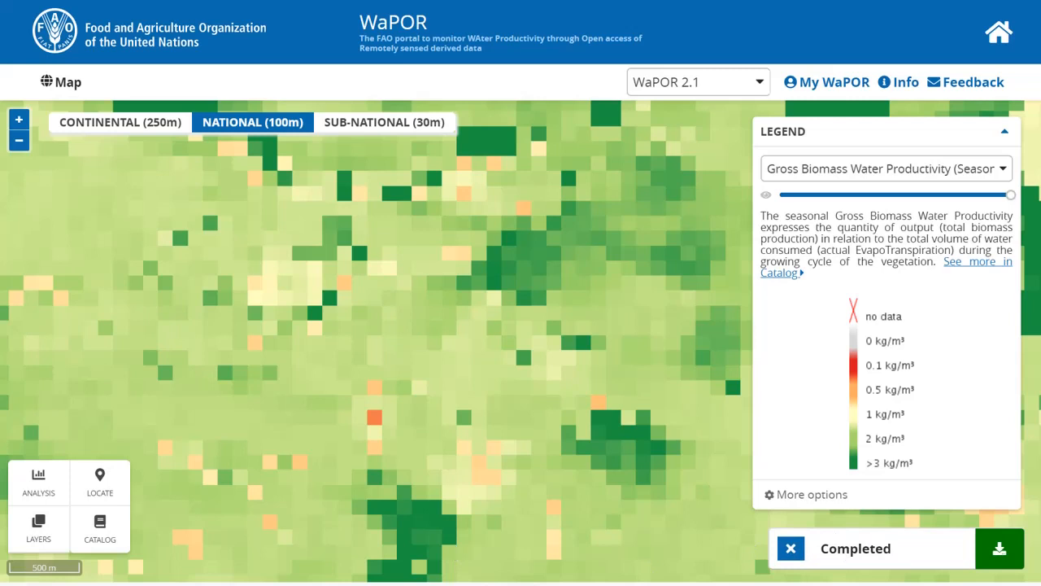
click(995, 558)
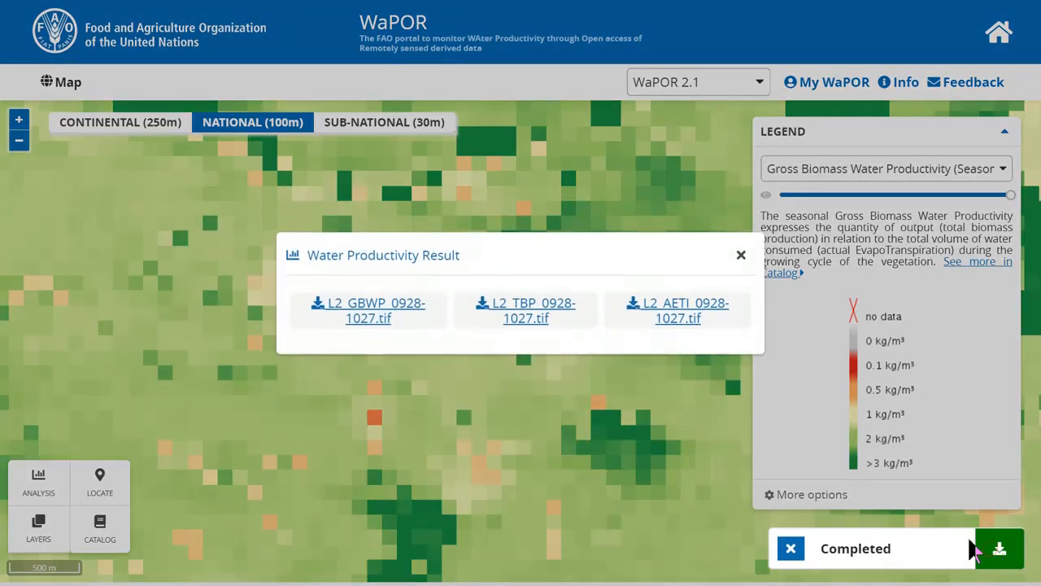